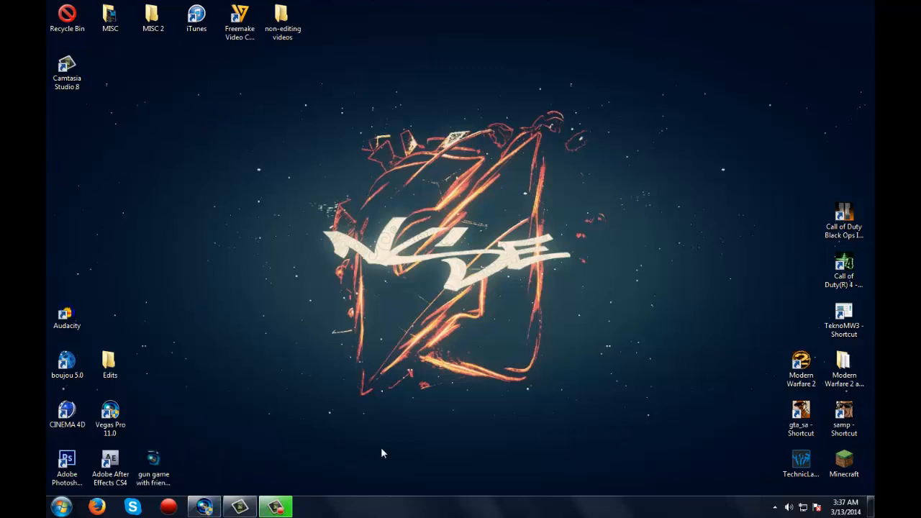
left_click_drag(250, 457, 674, 106)
left_click_drag(653, 72, 255, 443)
left_click_drag(195, 78, 571, 394)
Switch to Vegas Pro and choose the Edits template under MainConcept AVC/AAC (*.mp4) for rendering the project.
left_click(204, 507)
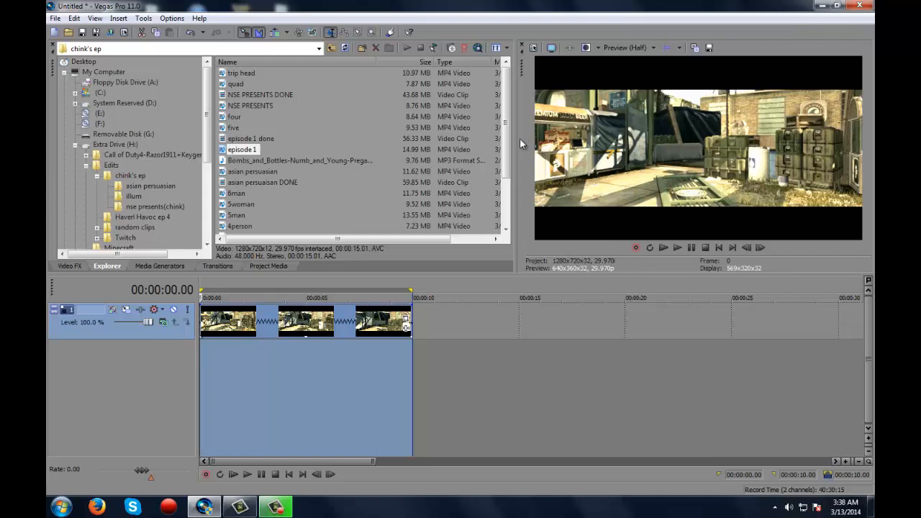
left_click(70, 265)
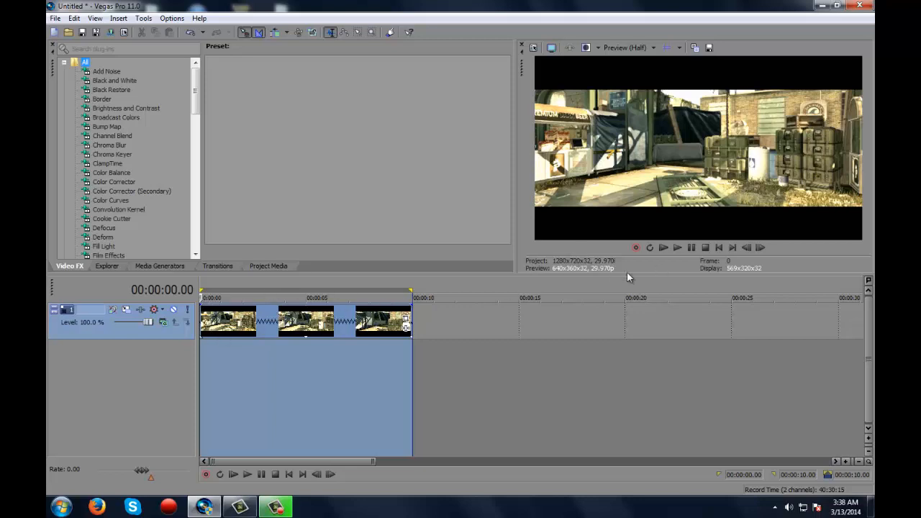
left_click(111, 33)
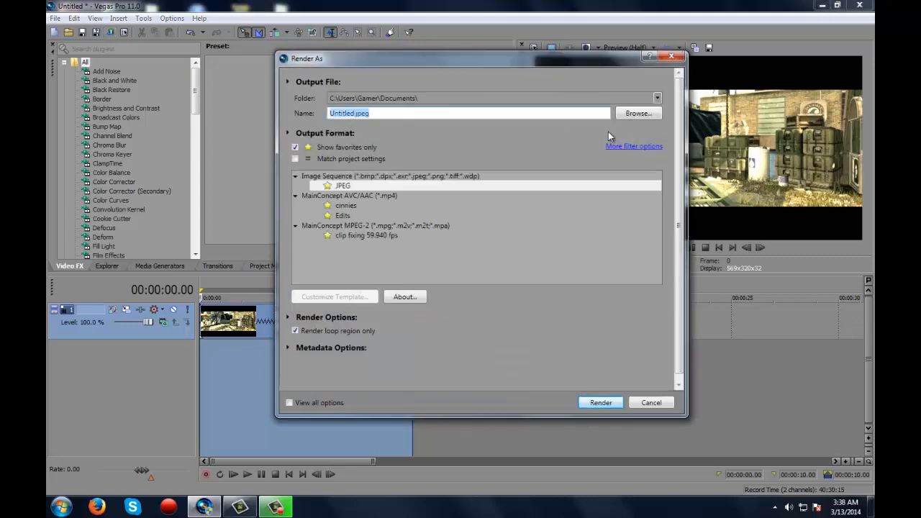
left_click(347, 217)
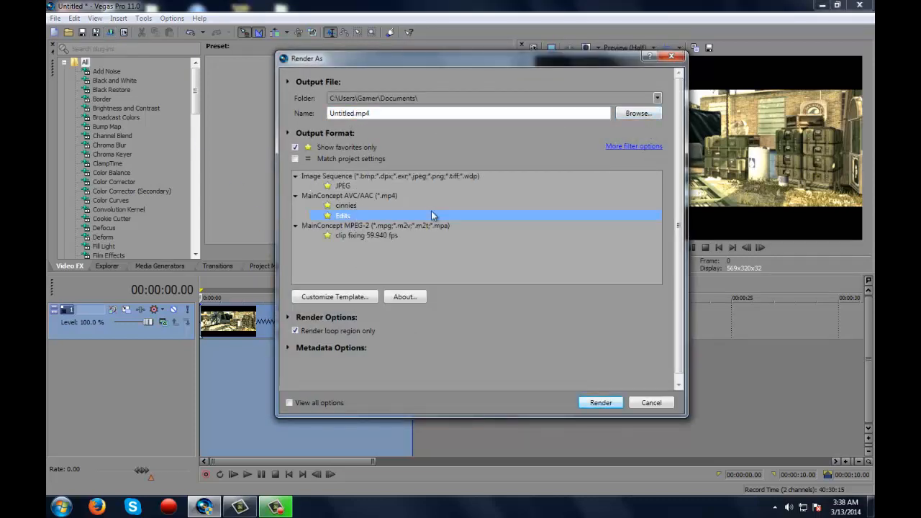
Set the render's save location to the episode folder inside Edits on Extra Drive (H:).
left_click(637, 113)
left_click(329, 243)
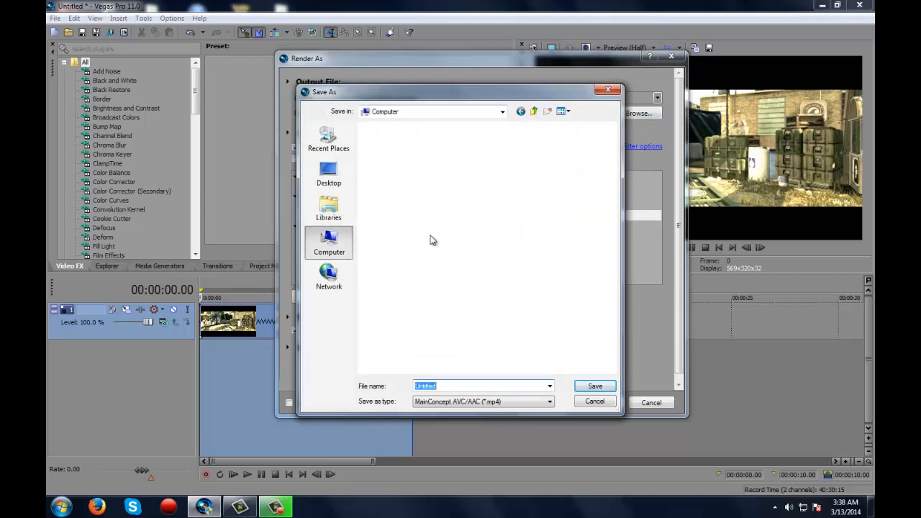
double_click(424, 211)
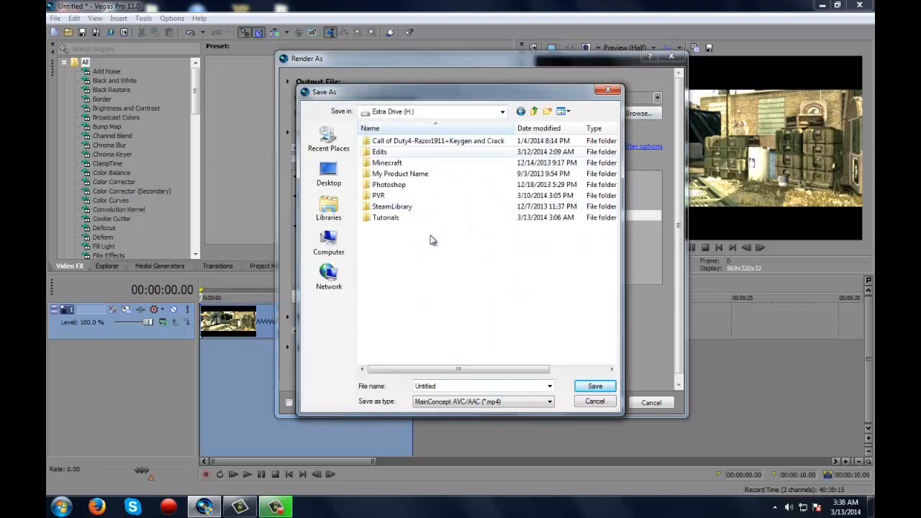
double_click(379, 152)
double_click(390, 158)
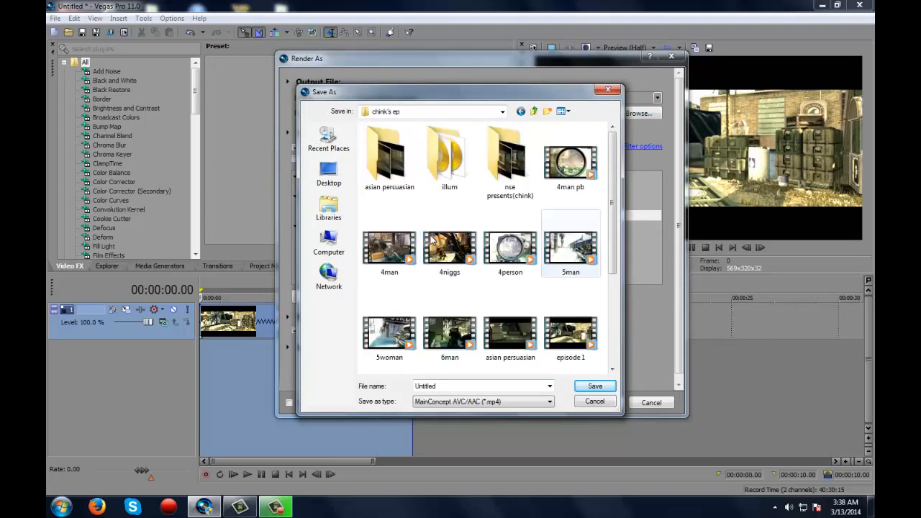
scroll(431, 238, "down", 3)
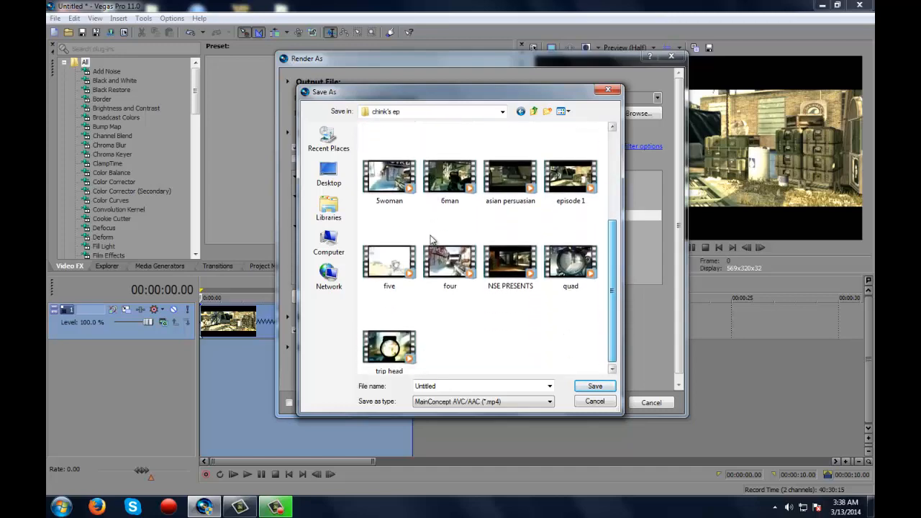
scroll(432, 240, "up", 1)
scroll(432, 240, "up", 2)
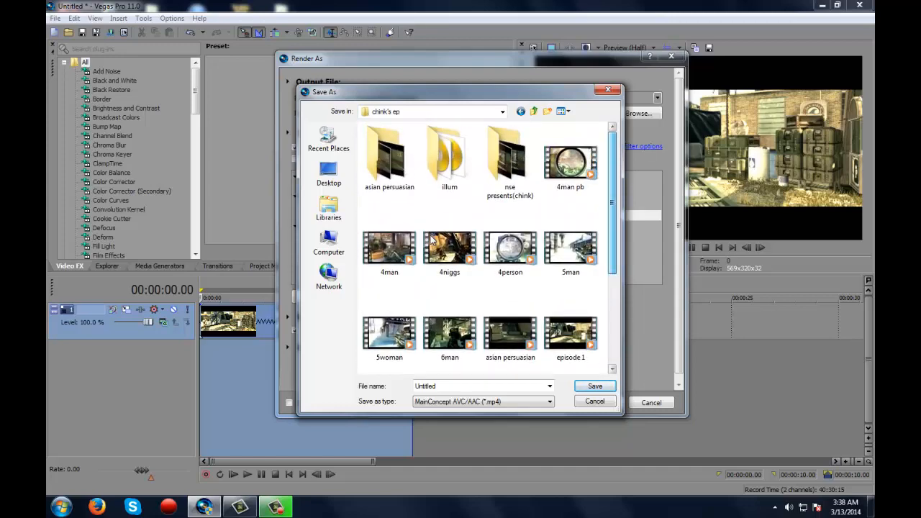
scroll(431, 240, "down", 3)
scroll(431, 240, "up", 2)
scroll(431, 236, "down", 3)
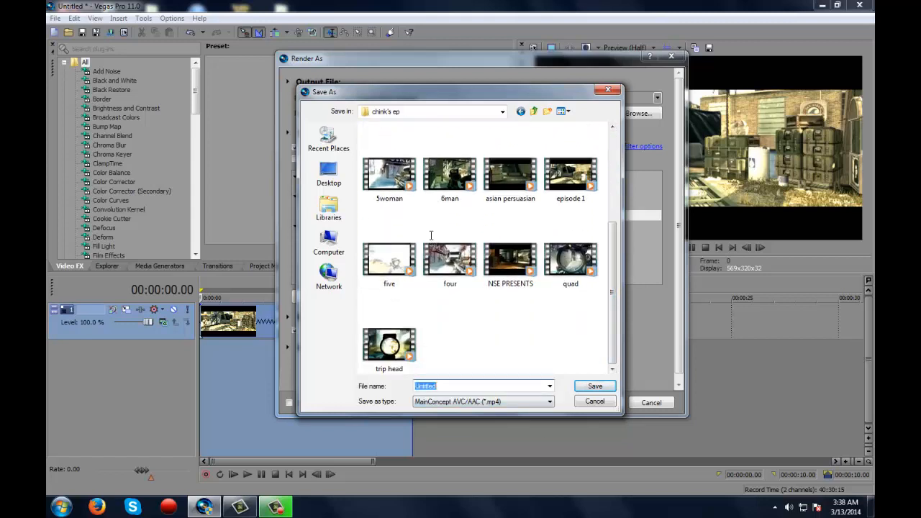
Name the MP4 output file "episode one" and save the name for the render.
type("episode 1")
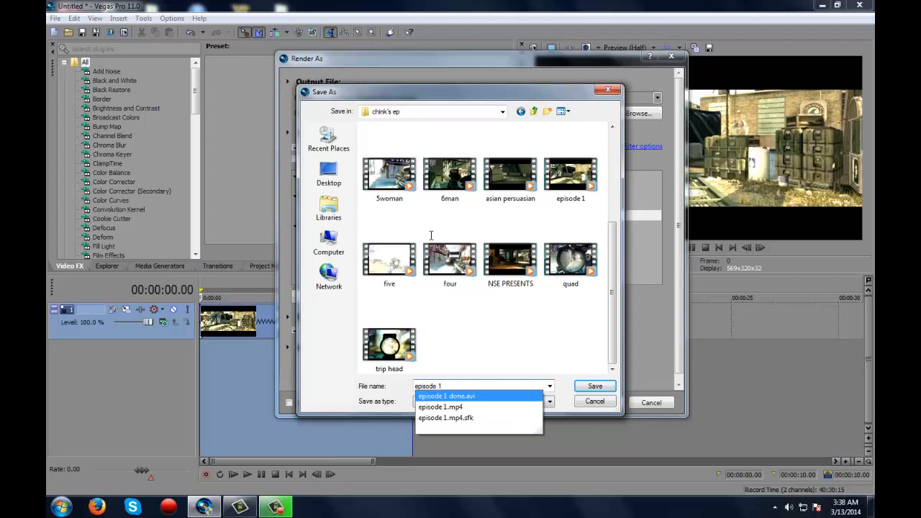
key("Escape")
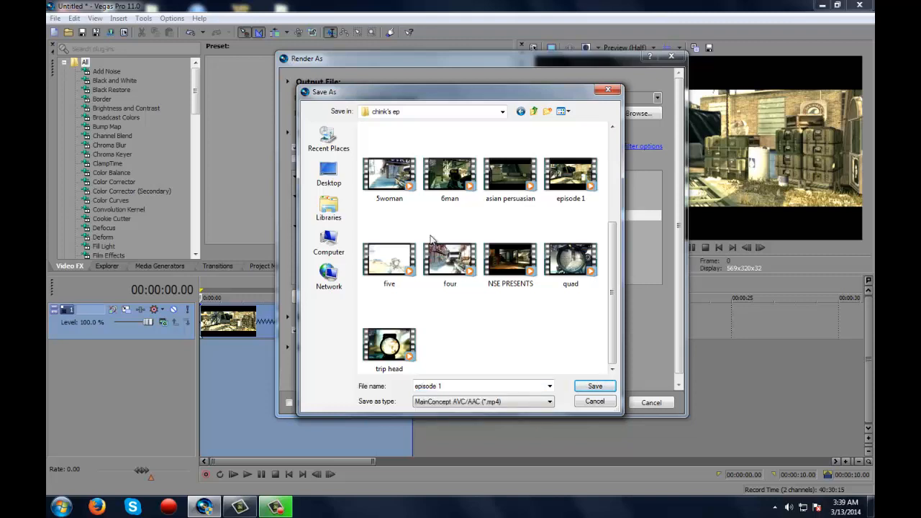
key("Return")
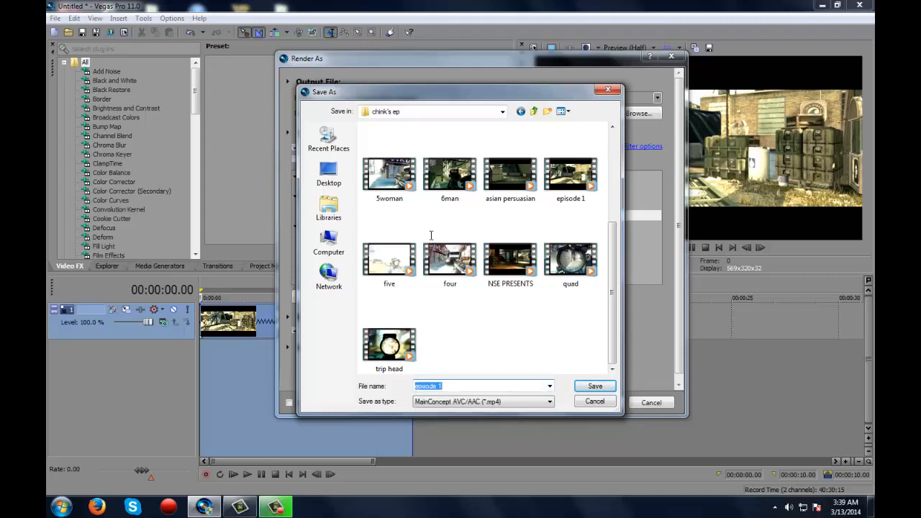
key("End")
key("BackSpace")
type("one")
key("Return")
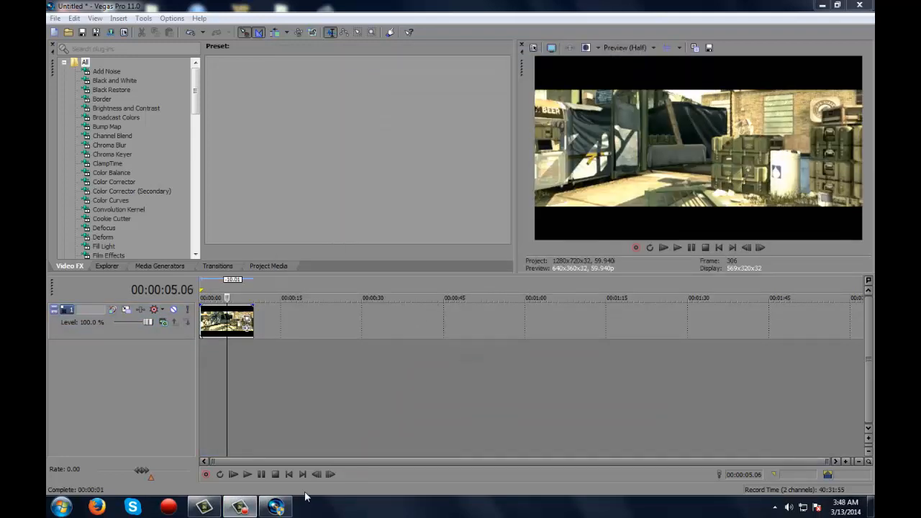
Zoom the timeline in on the rendered clip and return the playhead to 00:00:00.00.
left_click_drag(826, 461, 354, 458)
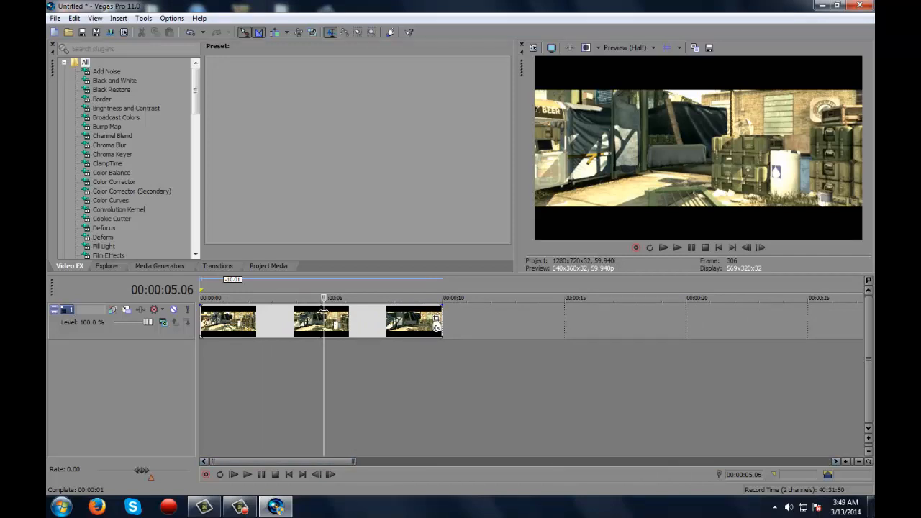
left_click_drag(324, 299, 191, 317)
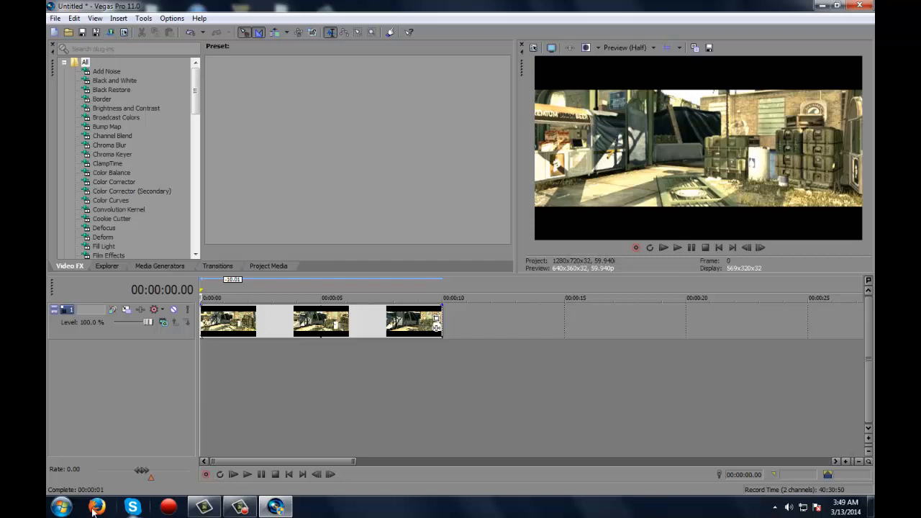
Open the episode folder inside Edits on Extra Drive (H:) in Windows Explorer.
left_click(61, 507)
left_click(271, 169)
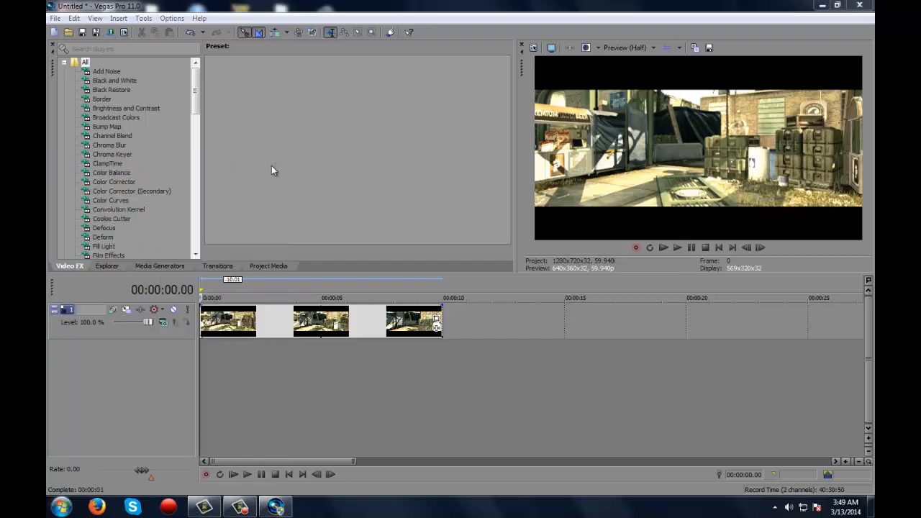
double_click(298, 157)
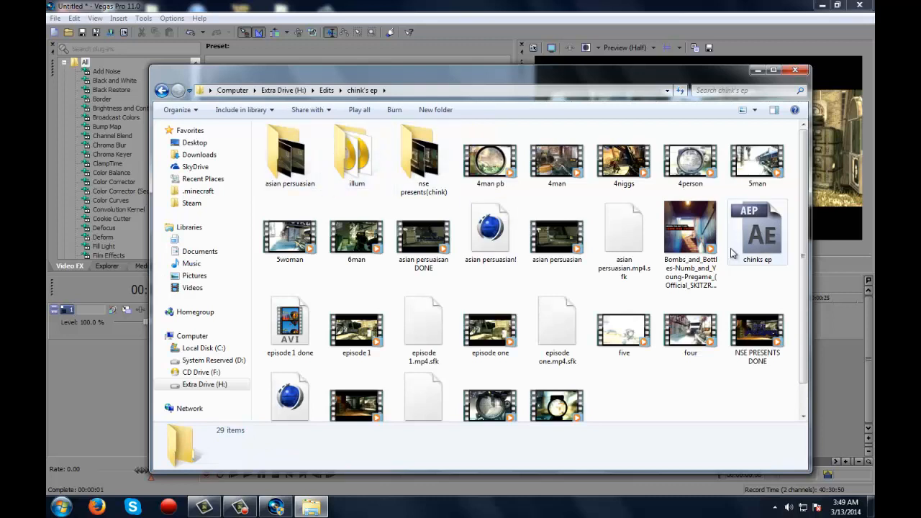
Create a new folder named "episode one" inside the episode folder.
right_click(636, 392)
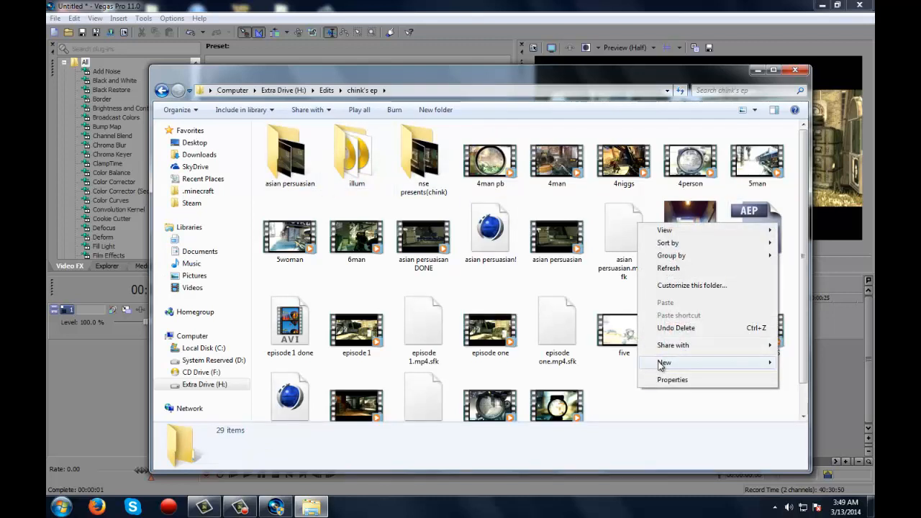
mouse_move(662, 365)
left_click(541, 207)
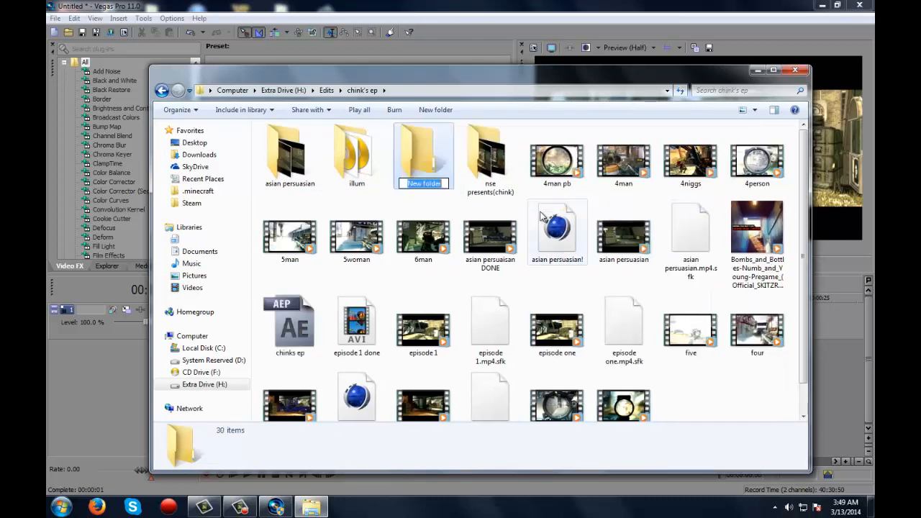
type("epsiode")
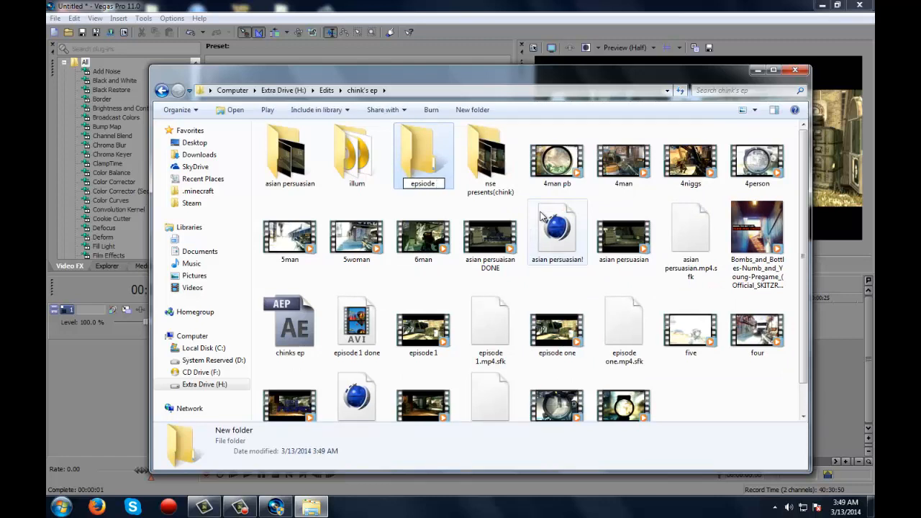
key("BackSpace")
key("BackSpace")
key("BackSpace")
key("BackSpace")
key("BackSpace")
key("BackSpace")
type("isode one")
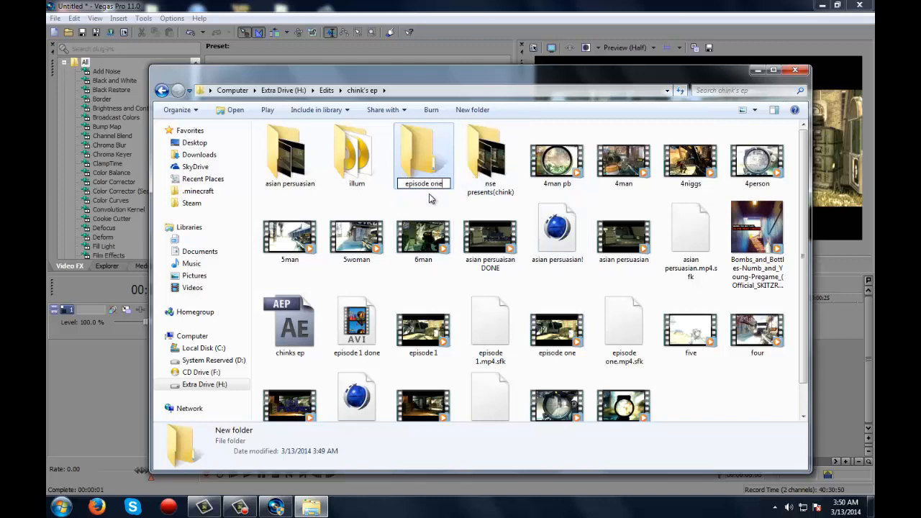
left_click(430, 199)
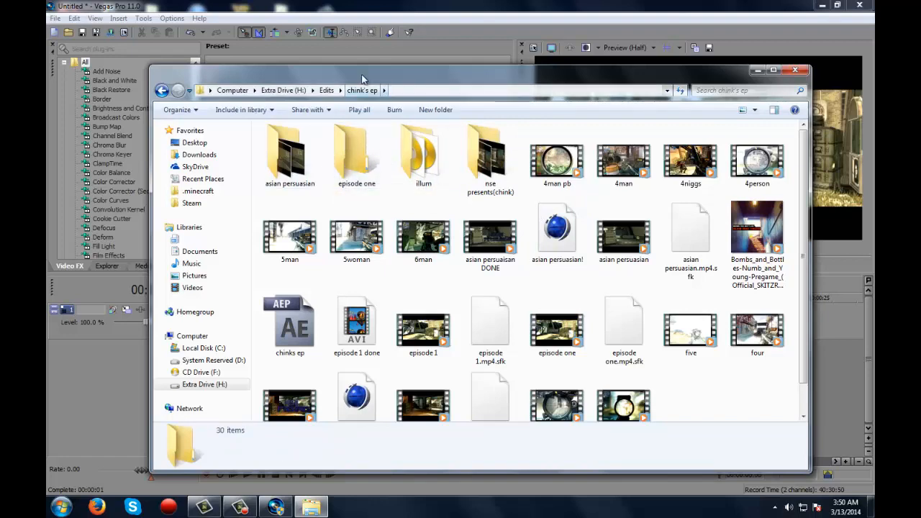
Move the "episode 1" MP4 video to the Recycle Bin and close the folder window.
left_click_drag(361, 75, 354, 65)
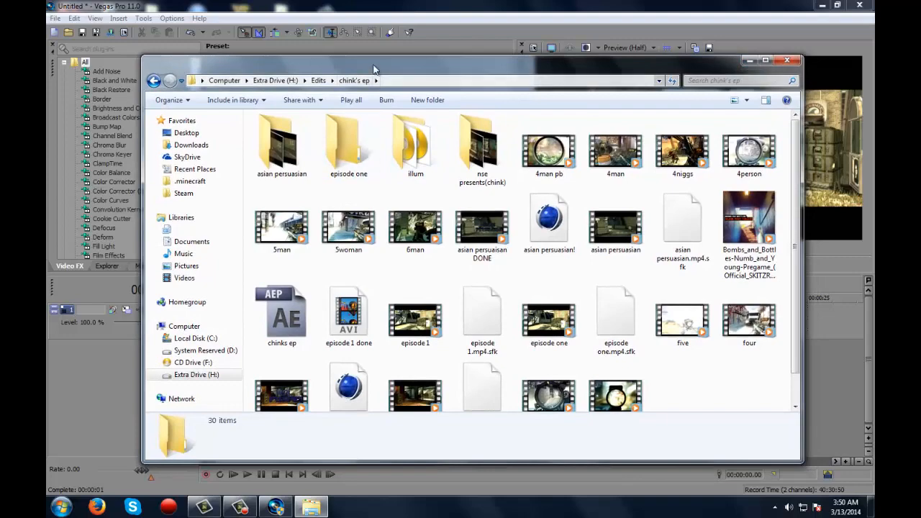
left_click_drag(374, 70, 352, 52)
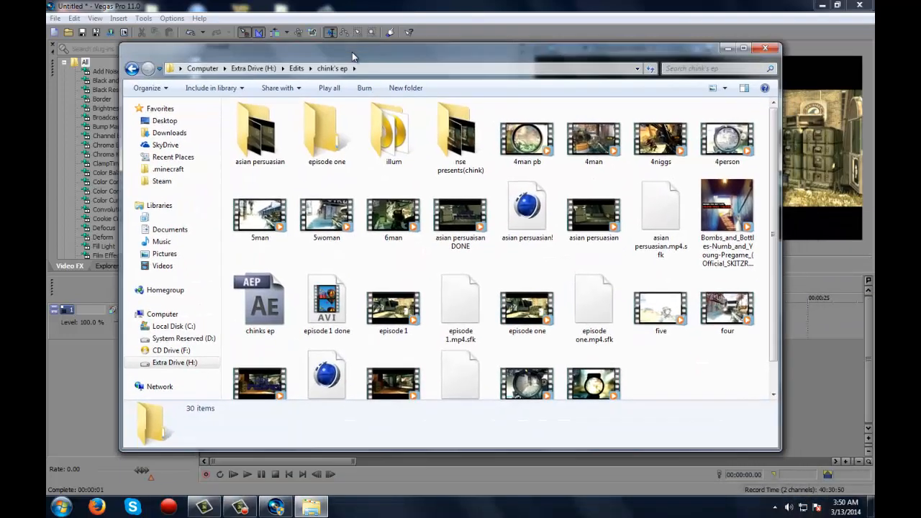
left_click(383, 314)
key("Delete")
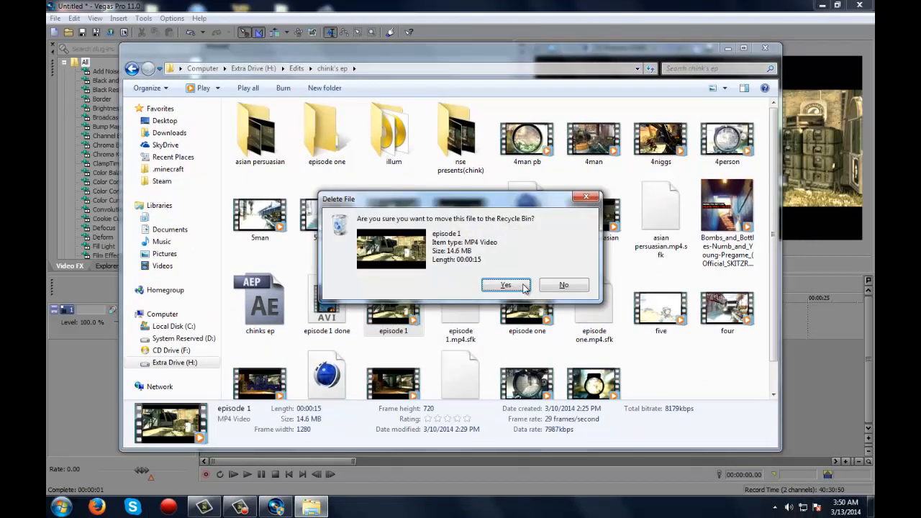
left_click(521, 288)
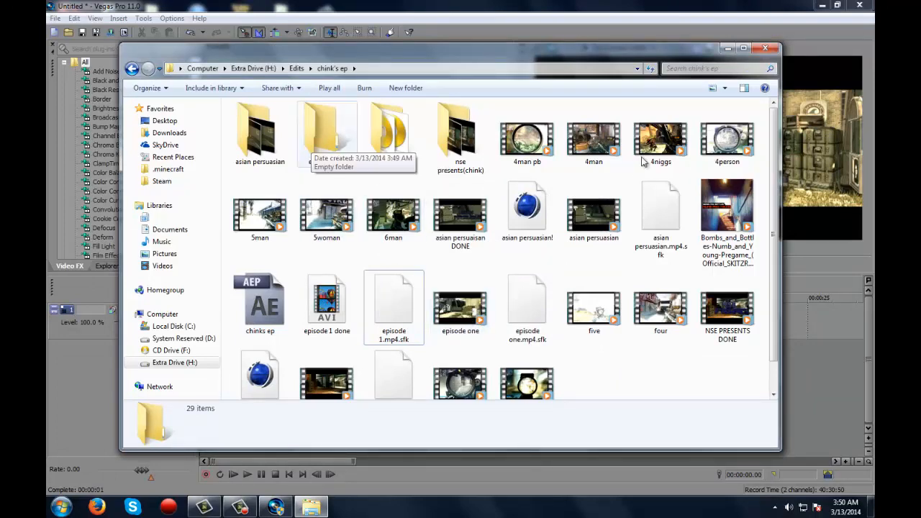
left_click(765, 47)
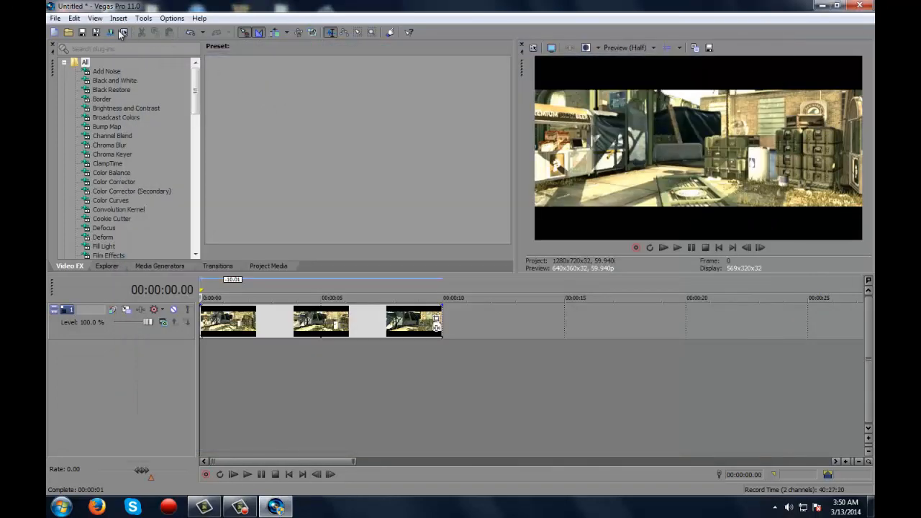
Set the project's frame rate to 29.970 (NTSC) in the project properties and apply it.
left_click(533, 47)
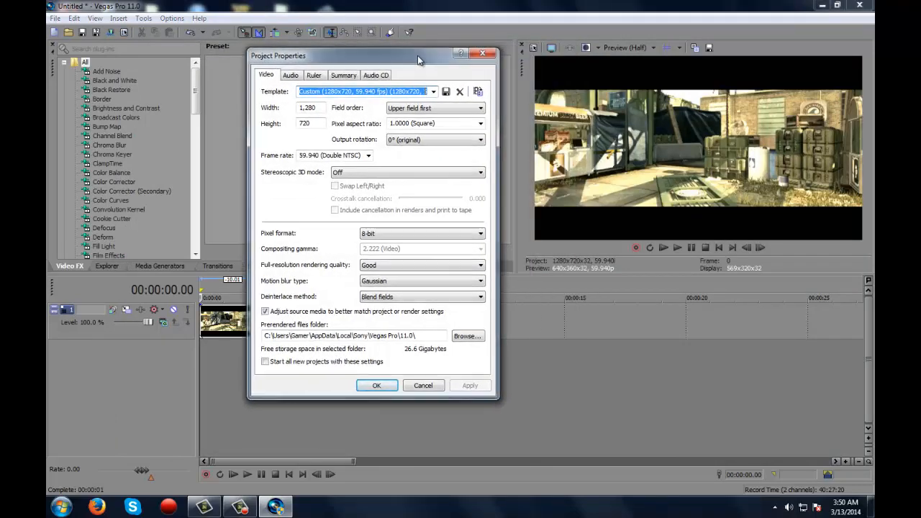
left_click_drag(418, 55, 398, 51)
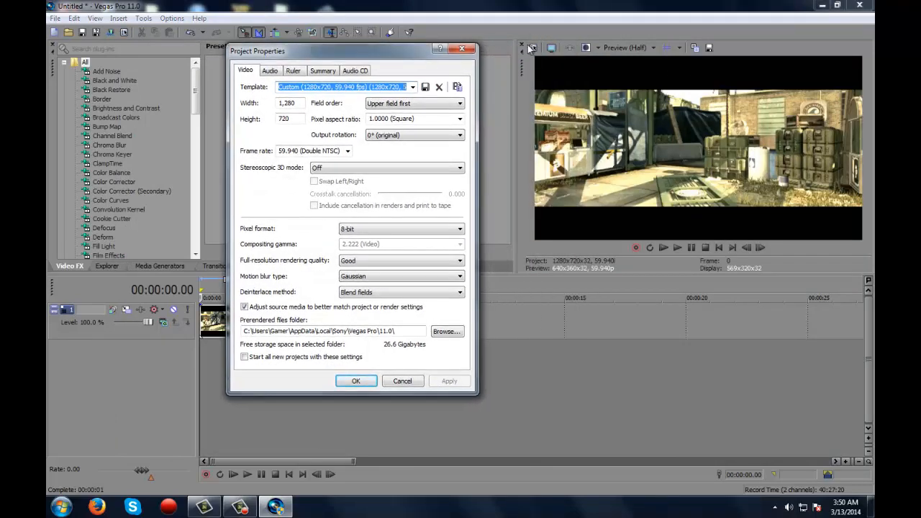
left_click(347, 152)
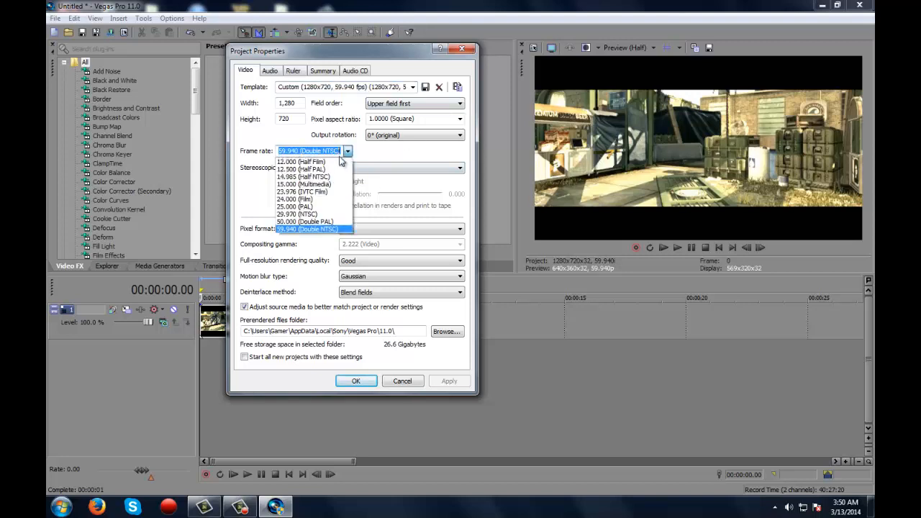
left_click(316, 216)
left_click(446, 381)
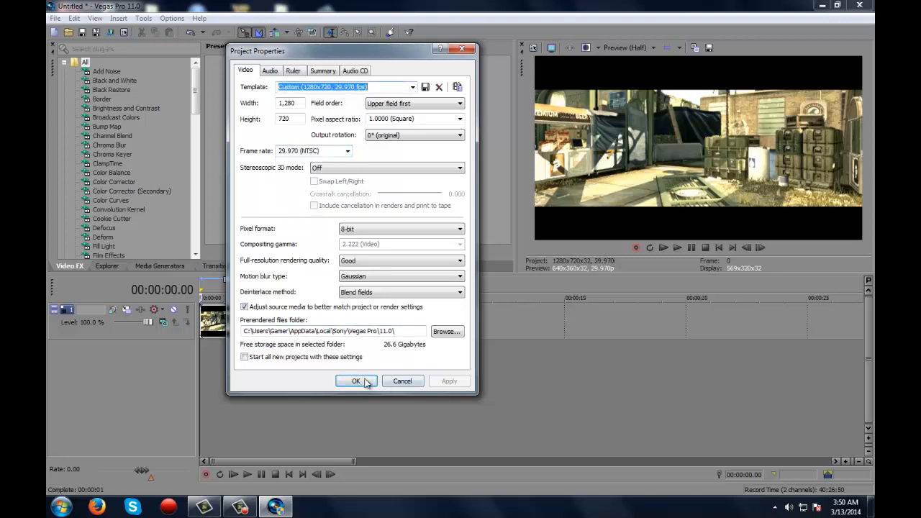
left_click(356, 381)
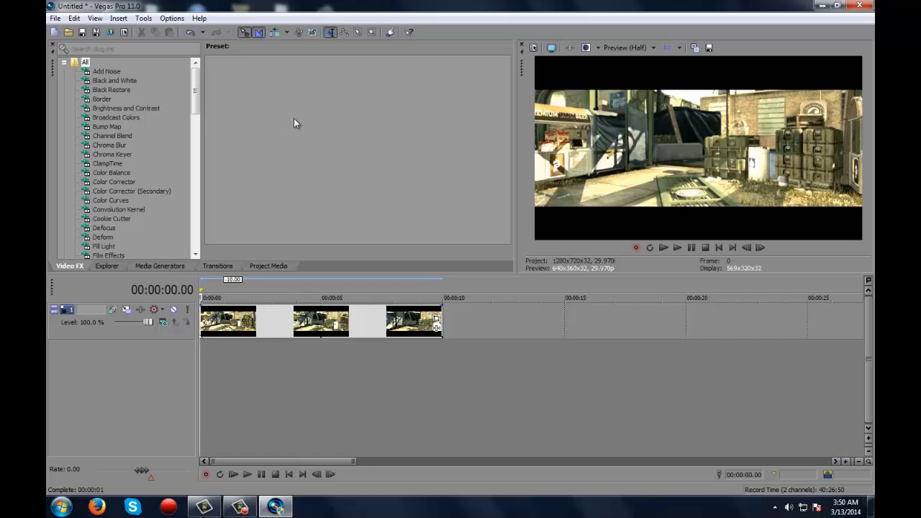
Render the project as a JPEG image sequence named "episode one" into the "episode one" folder and close the render progress dialog.
left_click(110, 32)
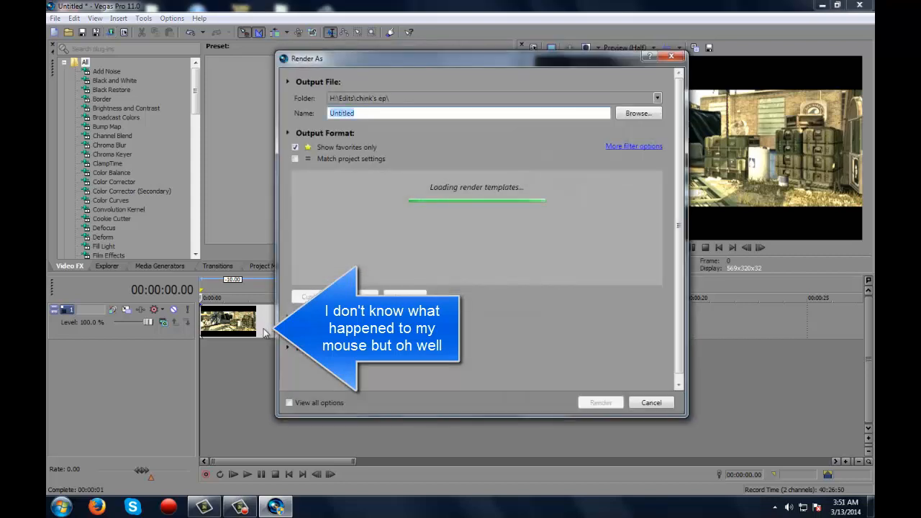
left_click(343, 186)
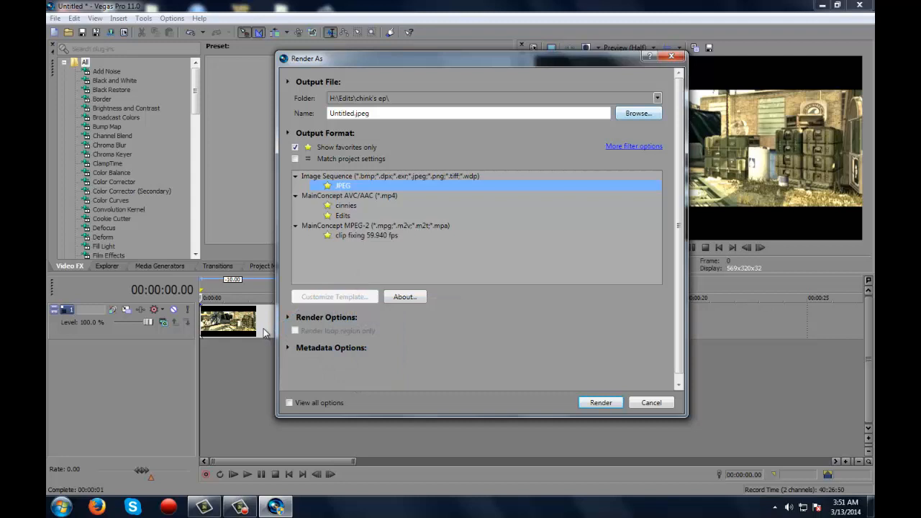
left_click(638, 113)
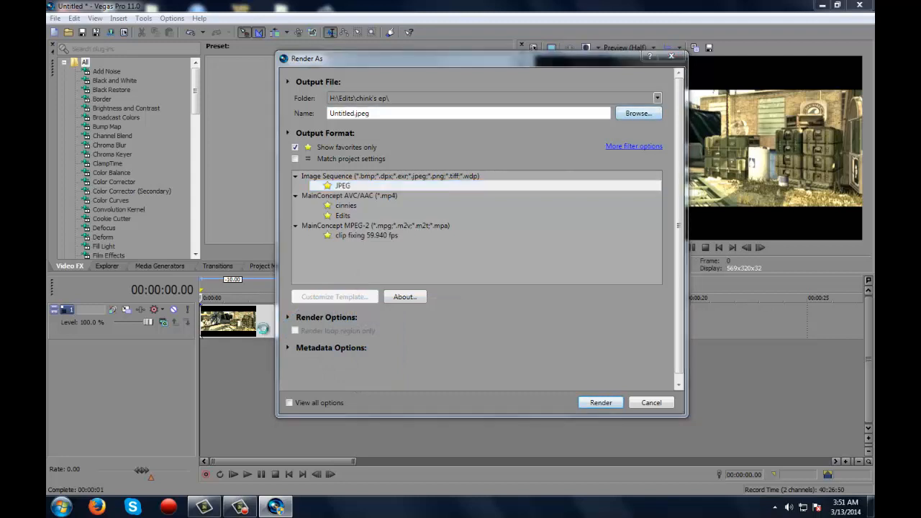
double_click(449, 154)
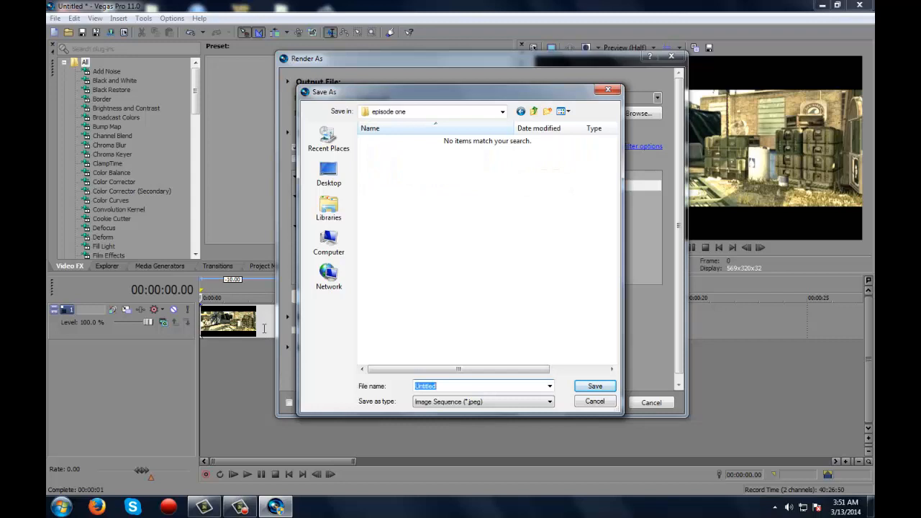
type("episode one")
key("Return")
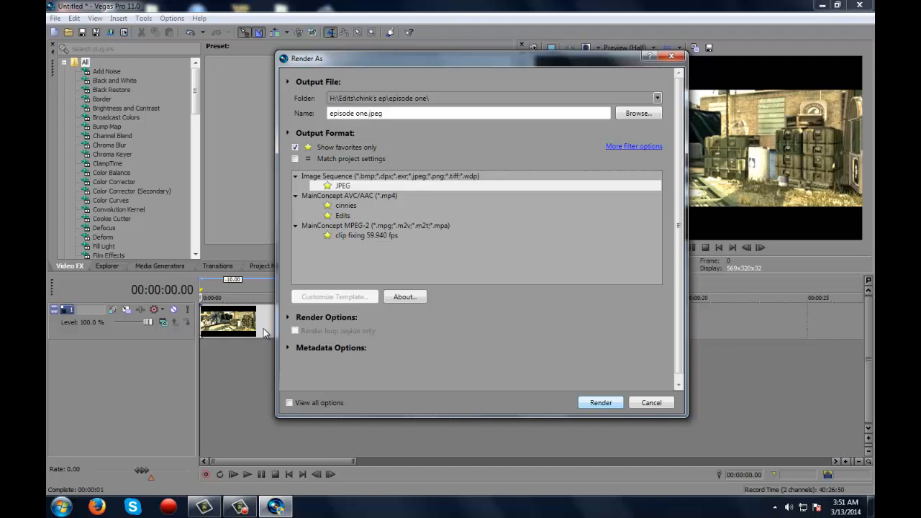
key("Return")
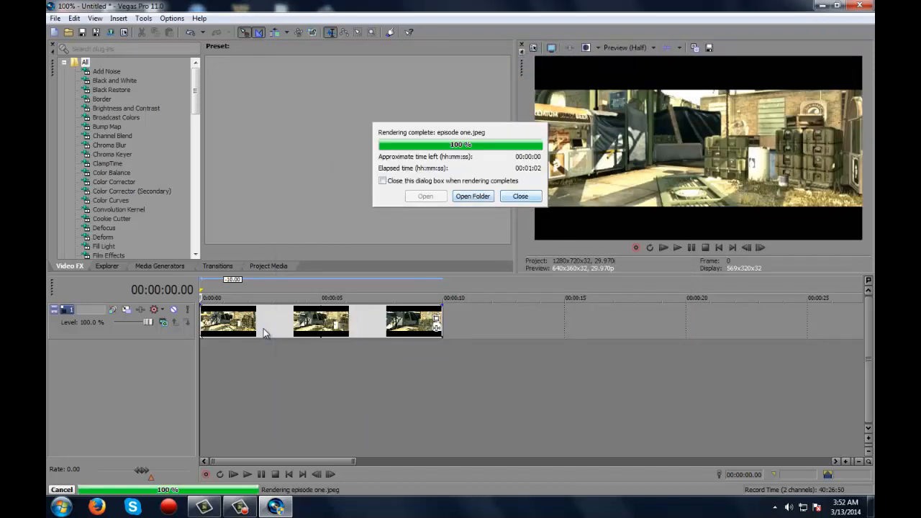
key("Return")
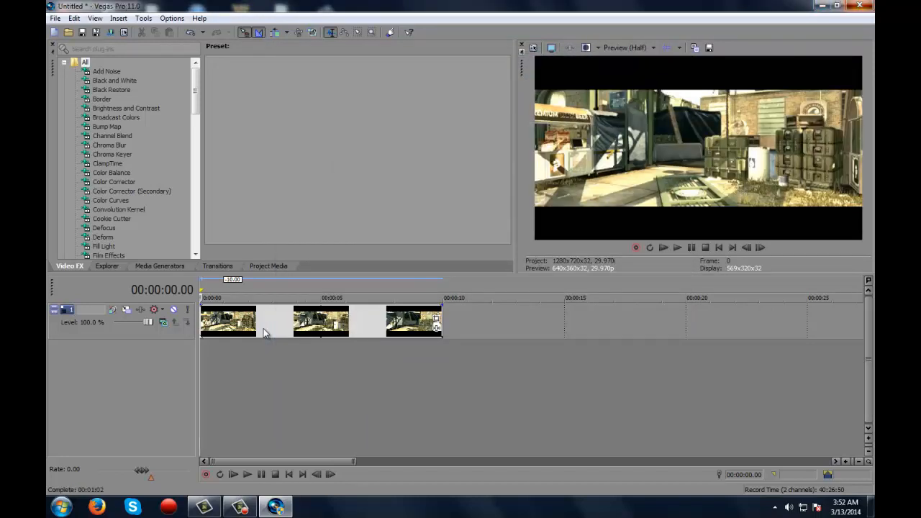
Close Vegas Pro without saving the project and launch boujou 5.0 from the desktop.
key("alt+F4")
key("n")
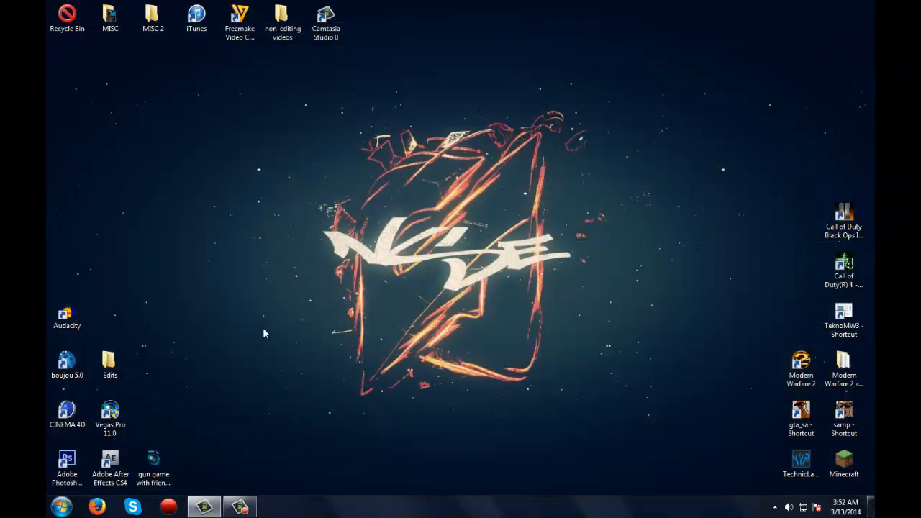
key("super")
key("super")
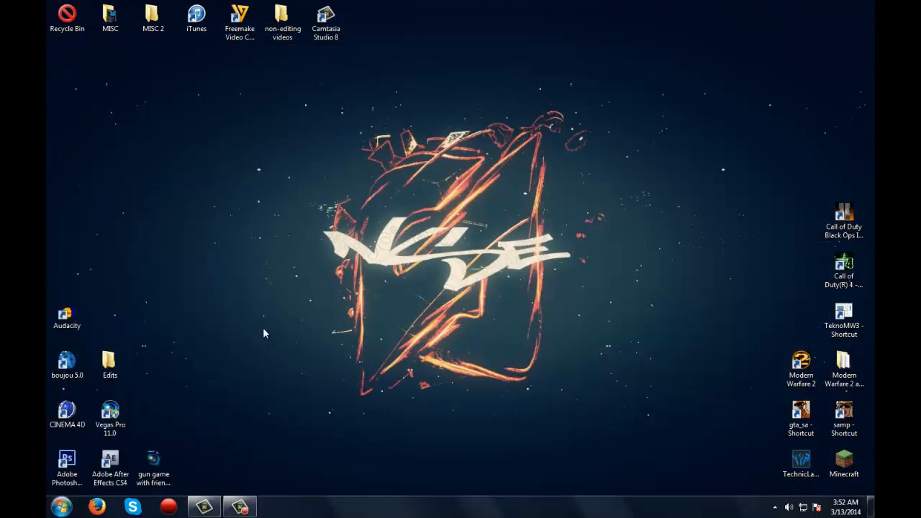
key("b")
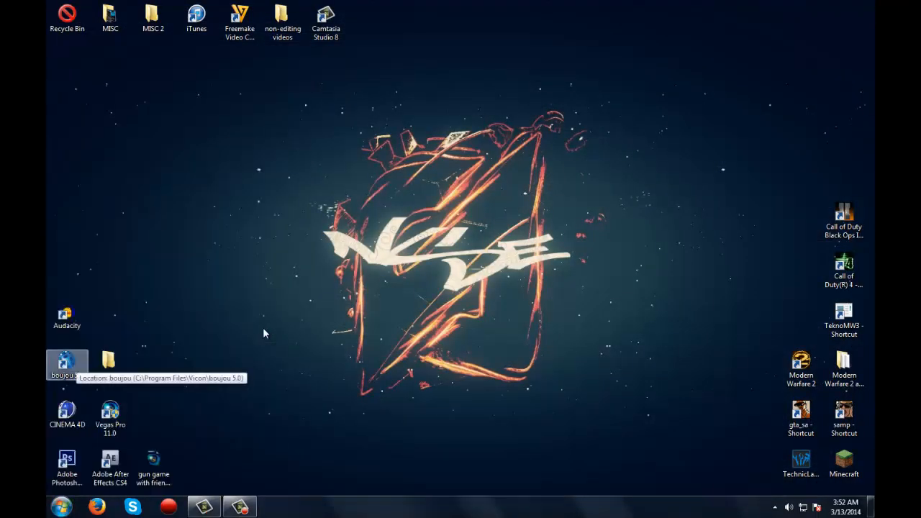
key("Return")
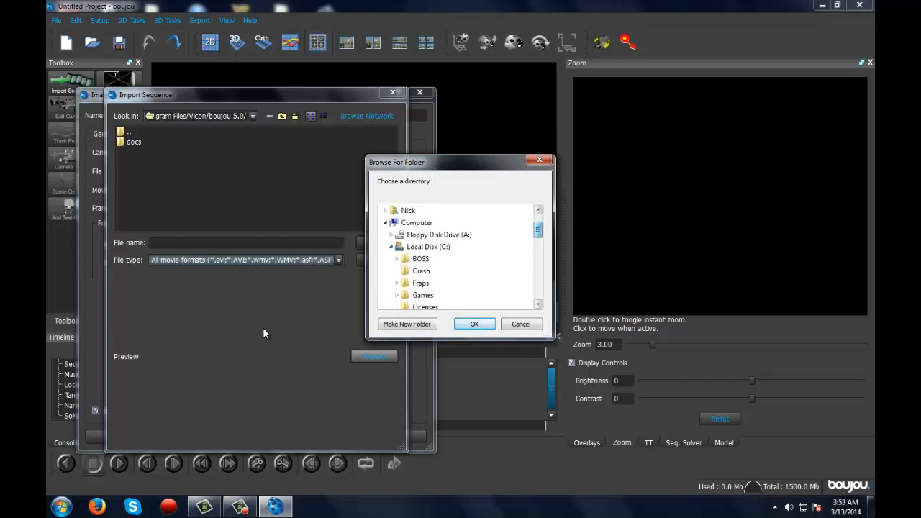
Set the sequence import location to the "episode one" folder within Edits on Extra Drive (H:).
scroll(263, 333, "down", 3)
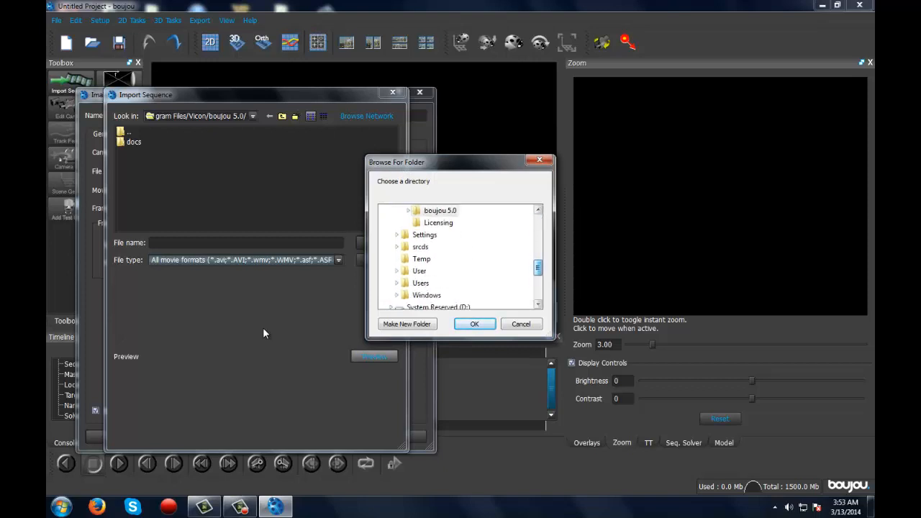
left_click(390, 270)
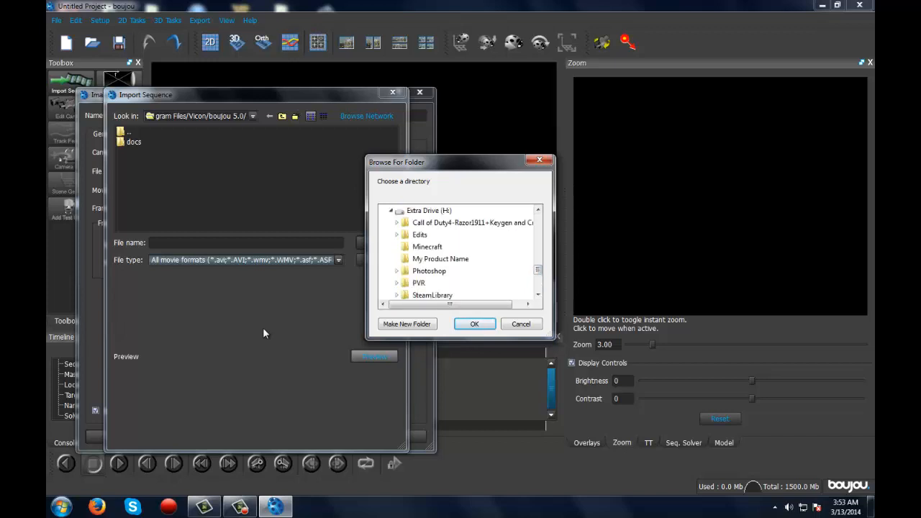
left_click(396, 235)
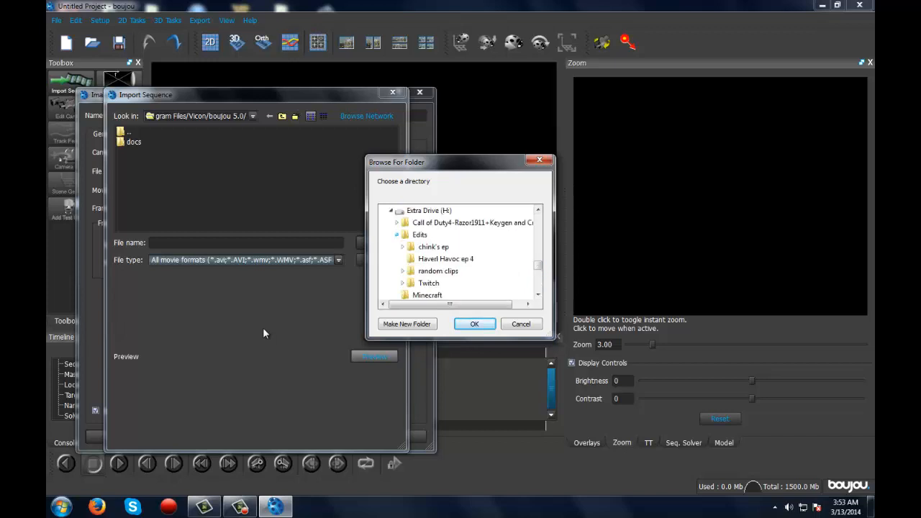
left_click(402, 246)
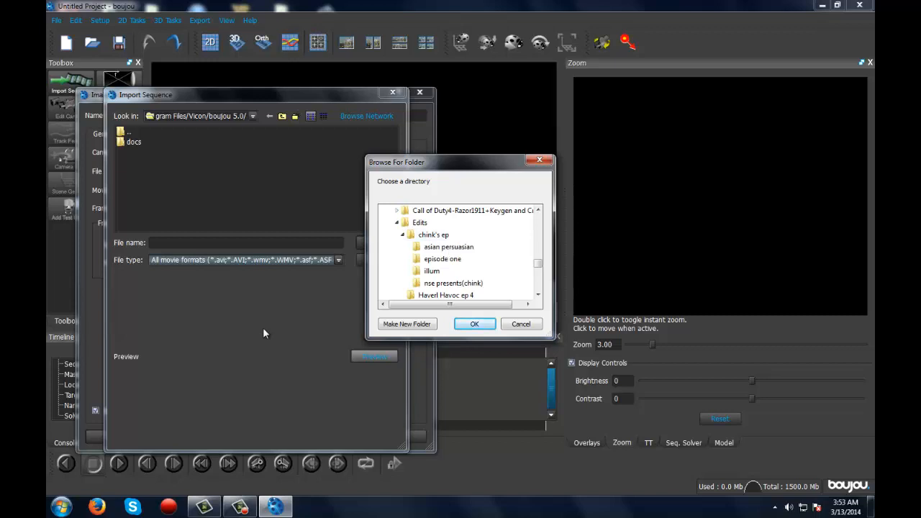
left_click(442, 259)
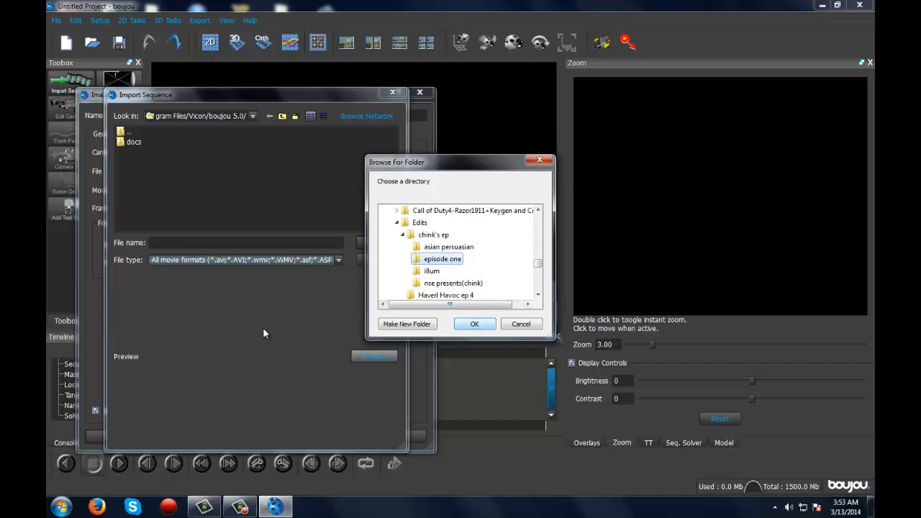
key("Return")
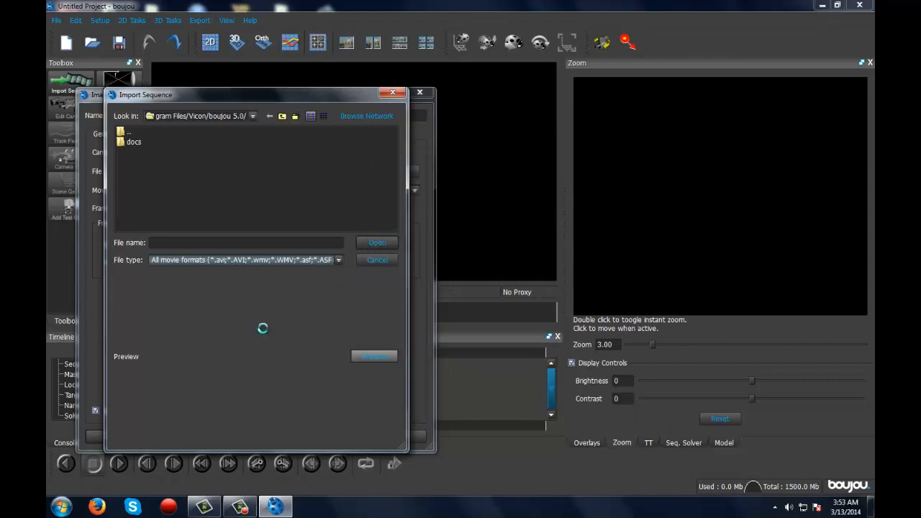
Import the JPEG sequence starting at episode one_000000.jpeg with the Free Move type and no interlacing.
scroll(264, 328, "right", 10)
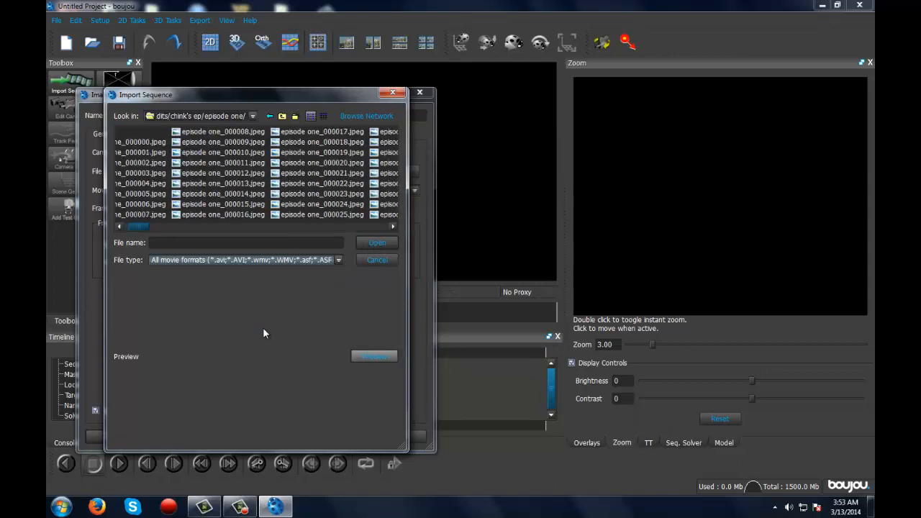
scroll(263, 328, "left", 10)
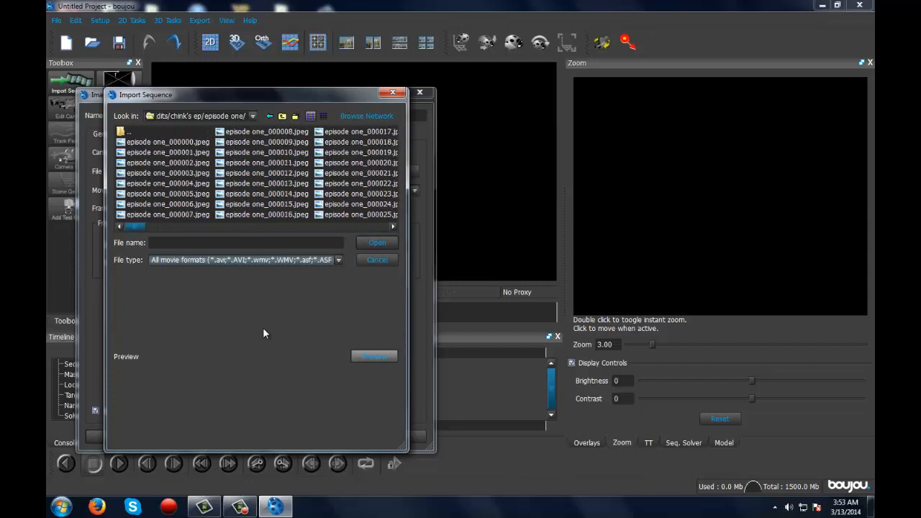
key("Down")
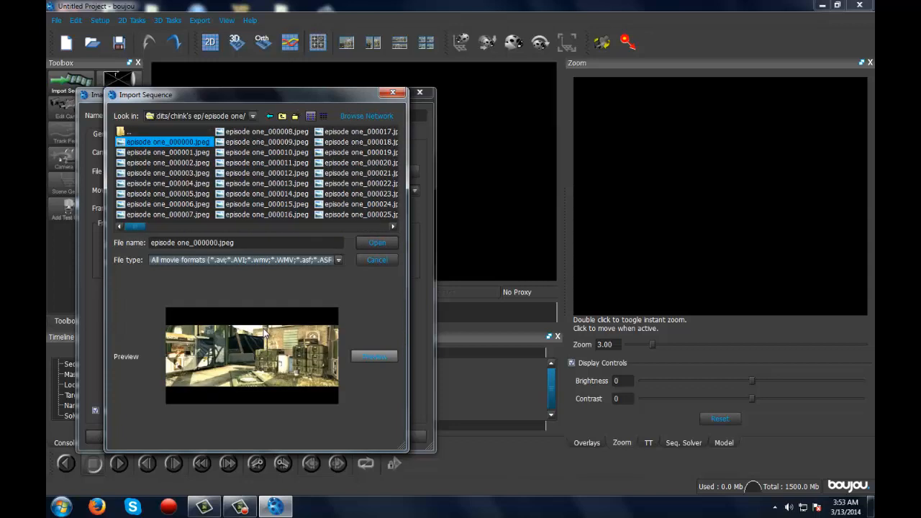
key("Return")
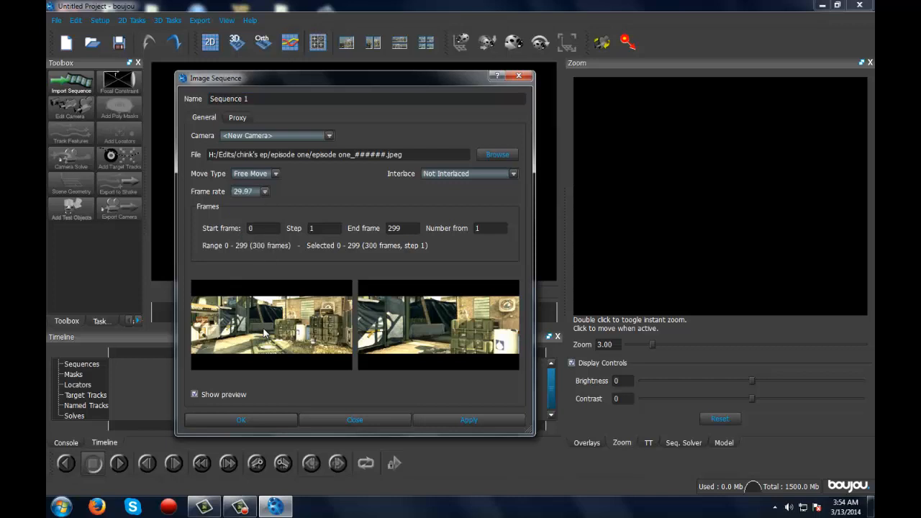
key("Return")
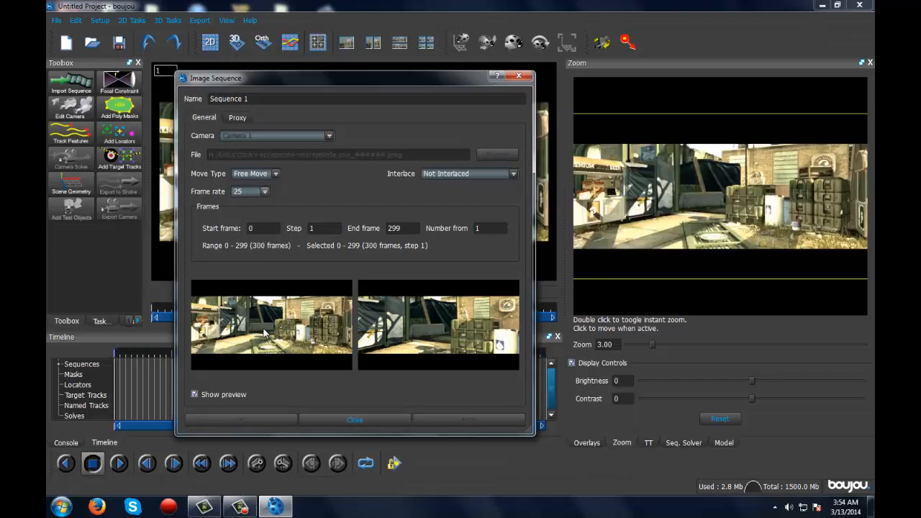
Set the imported sequence's frame rate to 29.97, apply it and close the Image Sequence dialog.
key("alt+Down")
key("Down")
key("Return")
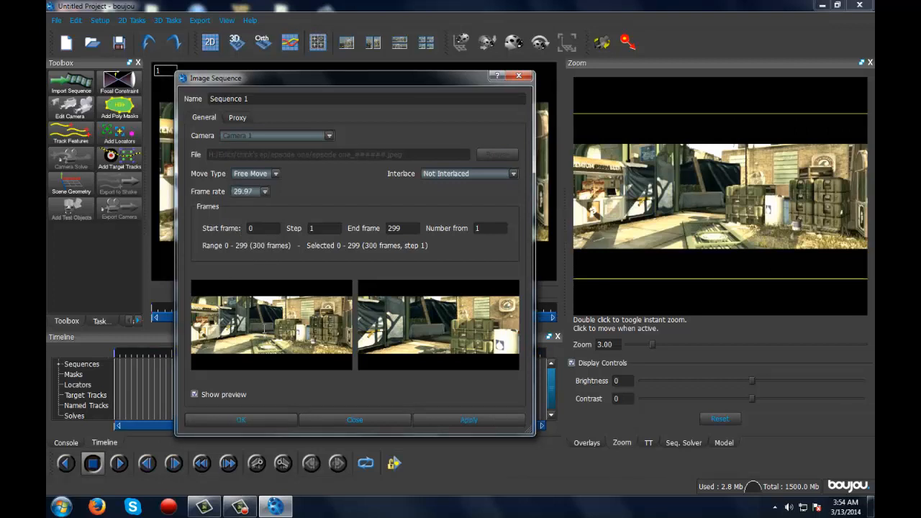
key("Return")
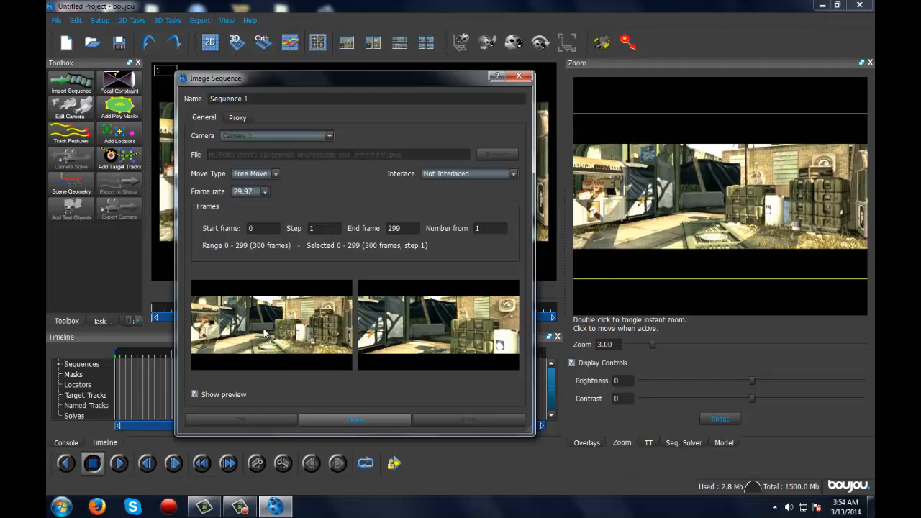
key("Escape")
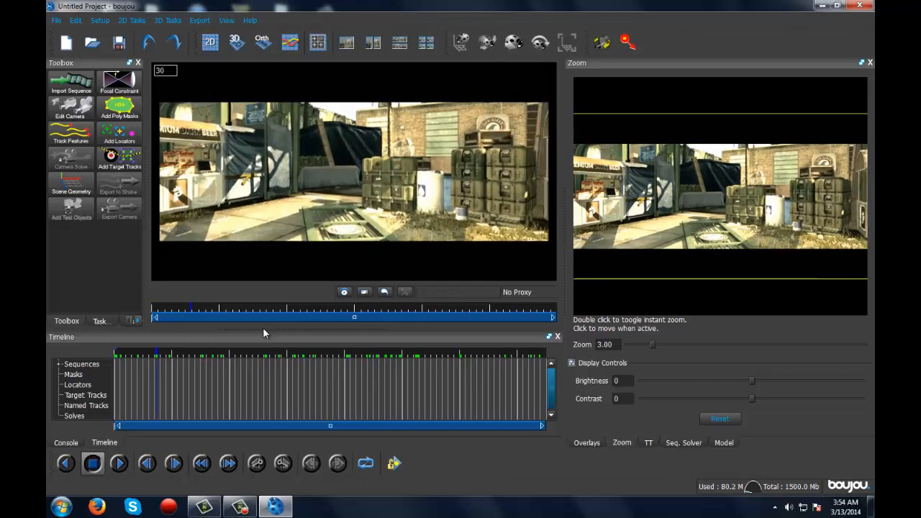
Play the imported sequence and step back and forth through its frames to check the footage.
key("space")
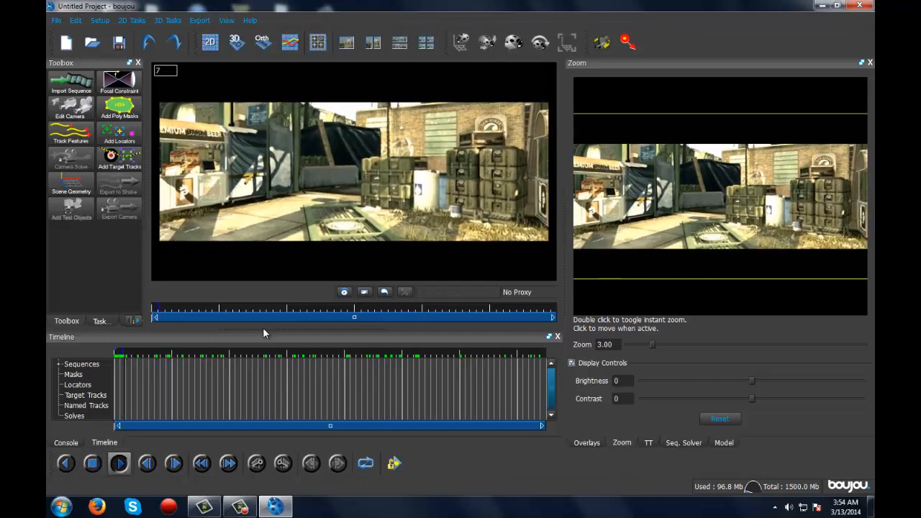
key("space")
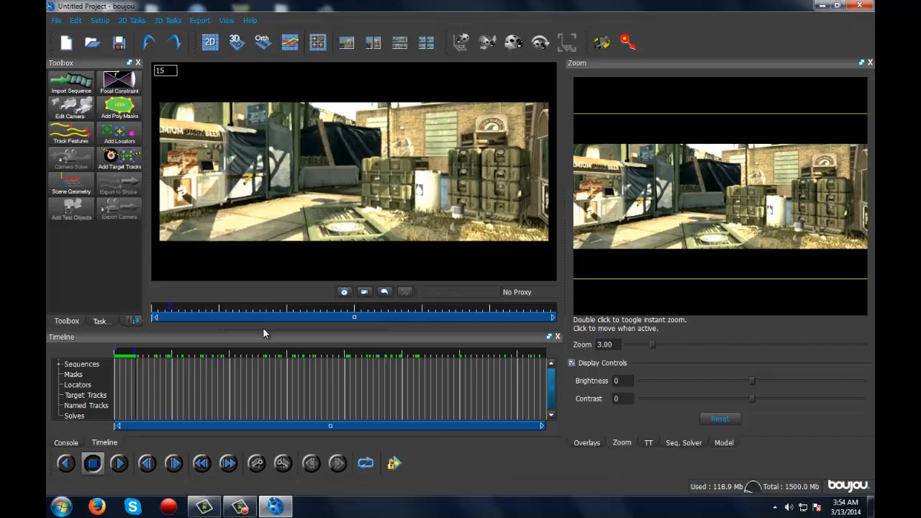
key("Left")
key("Left")
key("Left")
key("Left")
key("Left")
key("Left")
key("Left")
key("Left")
key("Right")
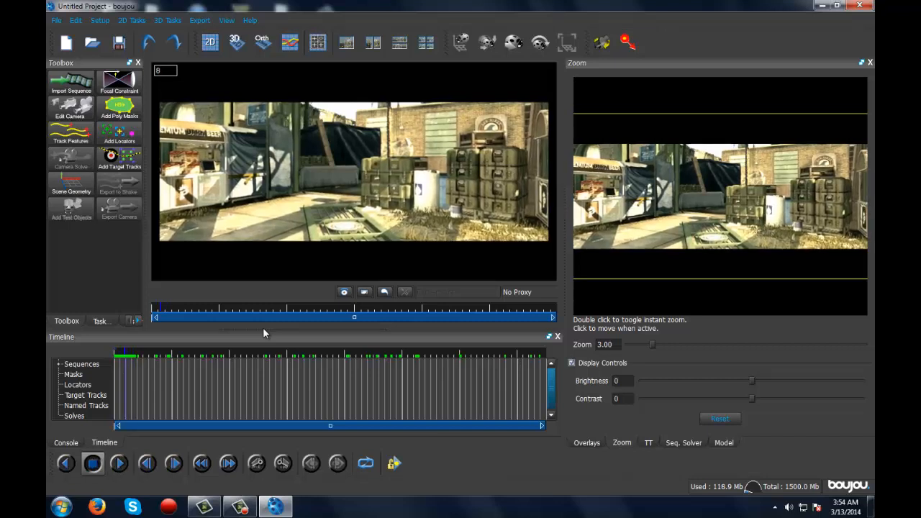
key("Left")
key("Left")
key("Left")
key("Left")
key("Left")
key("Left")
key("Right")
key("Right")
key("Right")
key("Right")
key("Right")
key("Right")
key("Right")
key("Right")
key("Right")
key("Right")
key("Right")
key("Right")
key("Right")
key("Right")
key("Right")
key("Right")
key("Right")
key("Right")
key("Right")
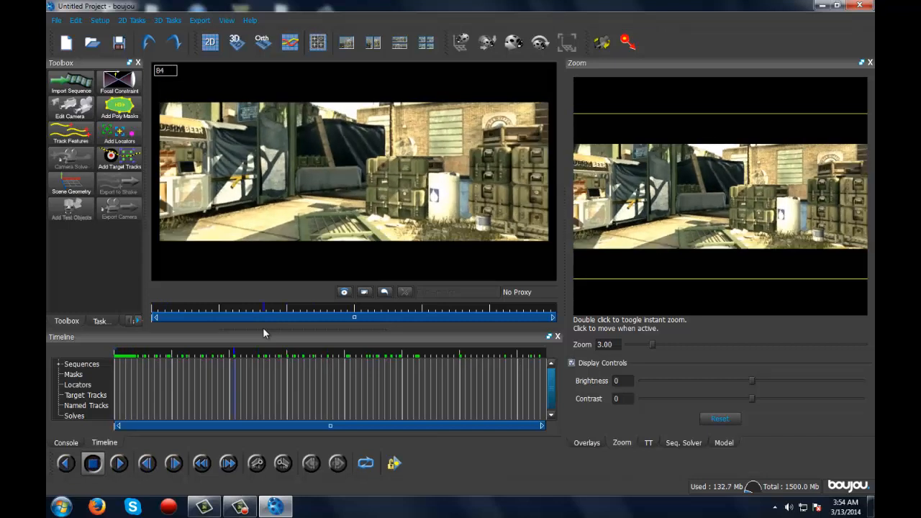
key("Right")
key("Right")
key("Right")
key("Right")
key("Right")
key("Right")
key("Right")
key("Right")
key("Right")
key("Right")
key("Right")
key("Right")
key("Right")
key("Right")
key("Right")
key("Right")
key("Right")
key("Right")
key("Right")
key("Right")
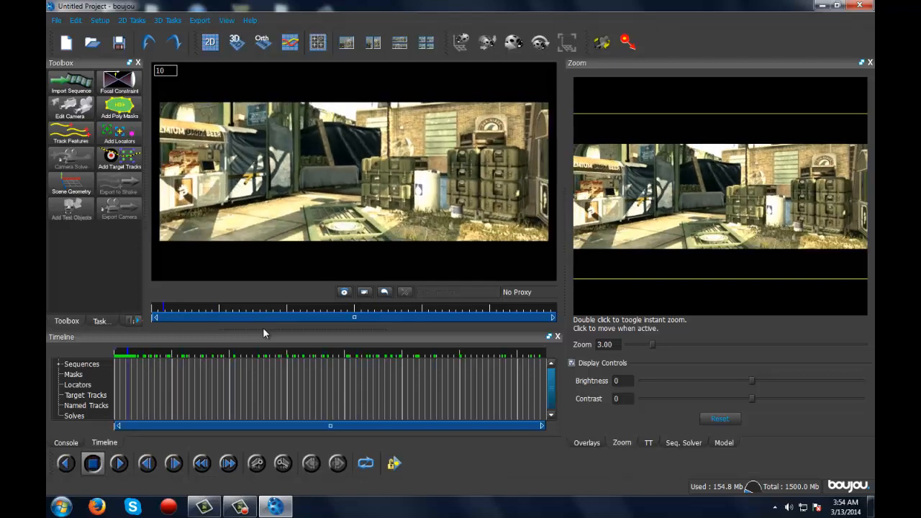
key("Right")
key("Right")
key("Right")
key("Right")
key("Right")
key("Right")
key("Right")
key("Right")
key("Right")
key("Right")
key("Right")
key("Right")
key("Right")
key("Right")
key("Right")
key("Left")
key("Left")
key("Left")
key("Left")
key("Left")
key("Left")
key("Left")
key("Left")
key("Left")
key("Left")
key("Left")
key("Left")
key("Left")
key("Left")
key("Left")
key("Left")
key("Left")
key("Left")
key("Left")
key("Left")
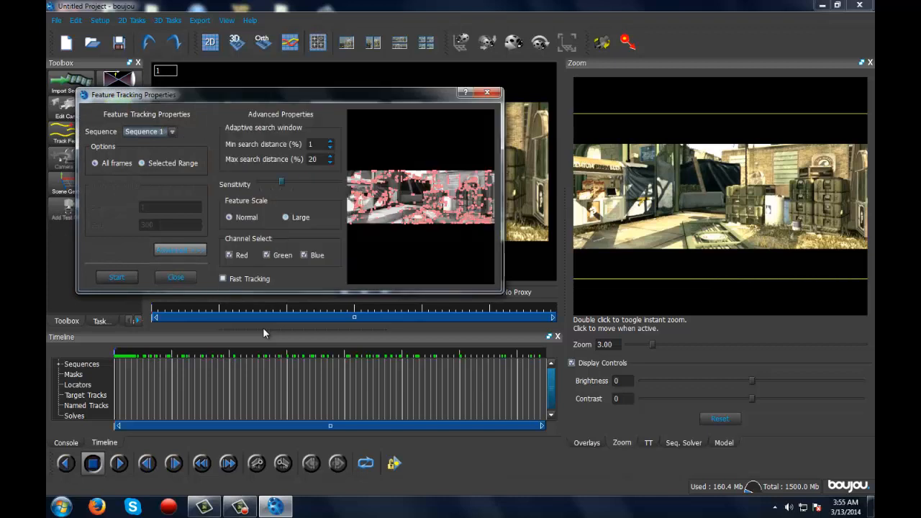
Raise the feature tracking sensitivity to its maximum for Sequence 1.
key("Right")
key("Right")
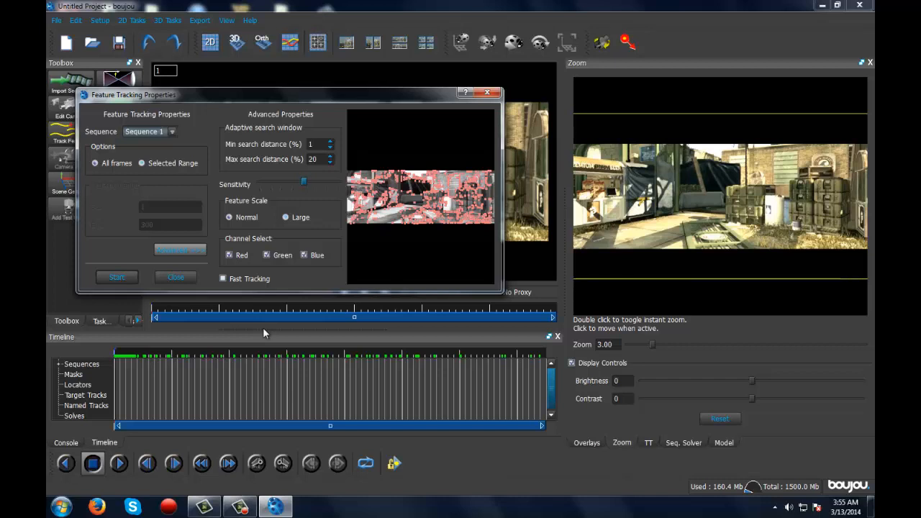
key("Right")
key("Right")
key("Right")
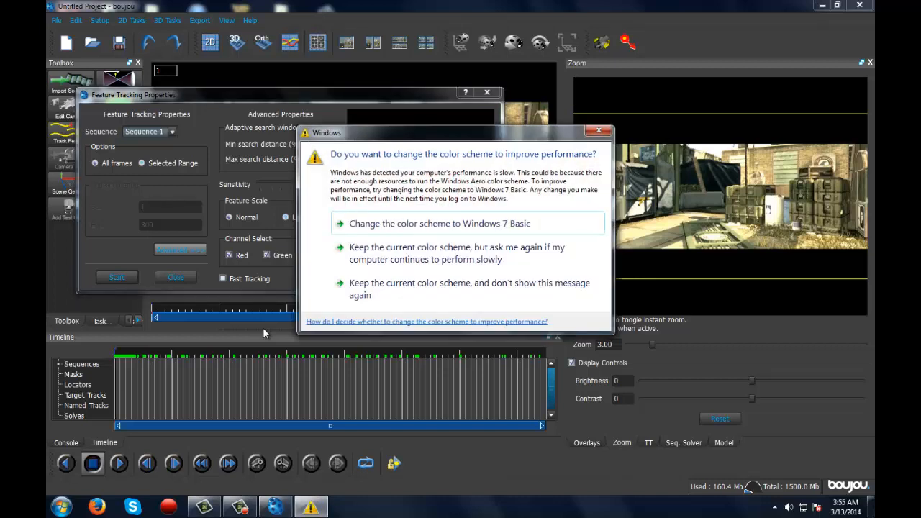
Keep the current Windows color scheme and stop the performance message from being shown again.
key("Down")
key("Down")
key("Return")
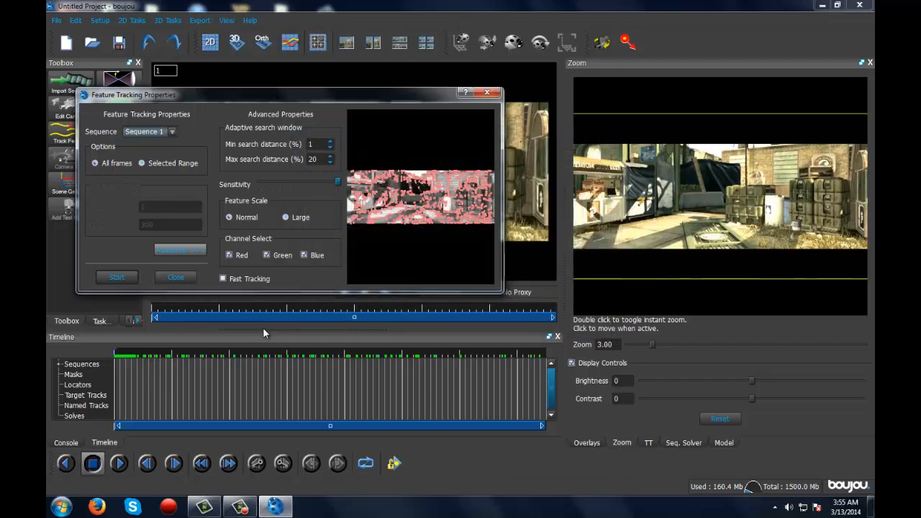
Lower the feature tracking sensitivity to about the middle of its range.
key("Left")
key("Left")
key("Left")
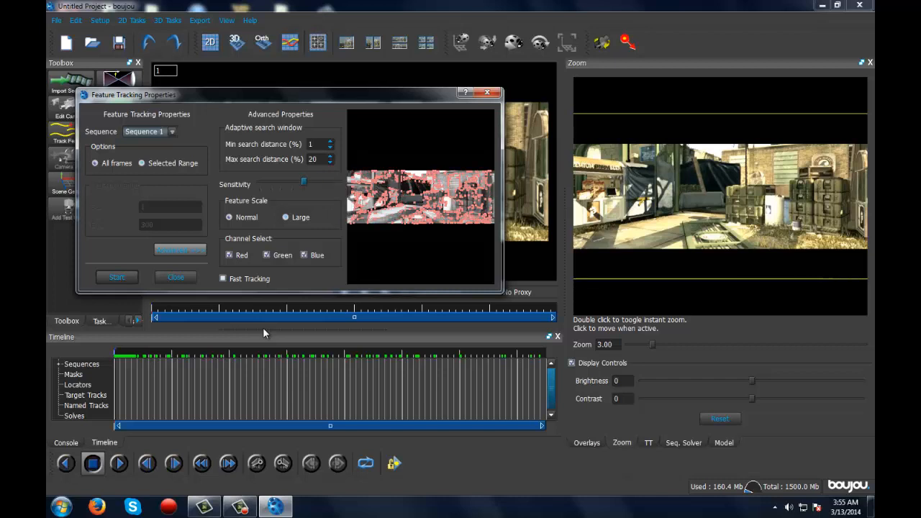
Hide the advanced properties and start feature tracking on all frames of Sequence 1.
key("Right")
key("Left")
key("Return")
key("Return")
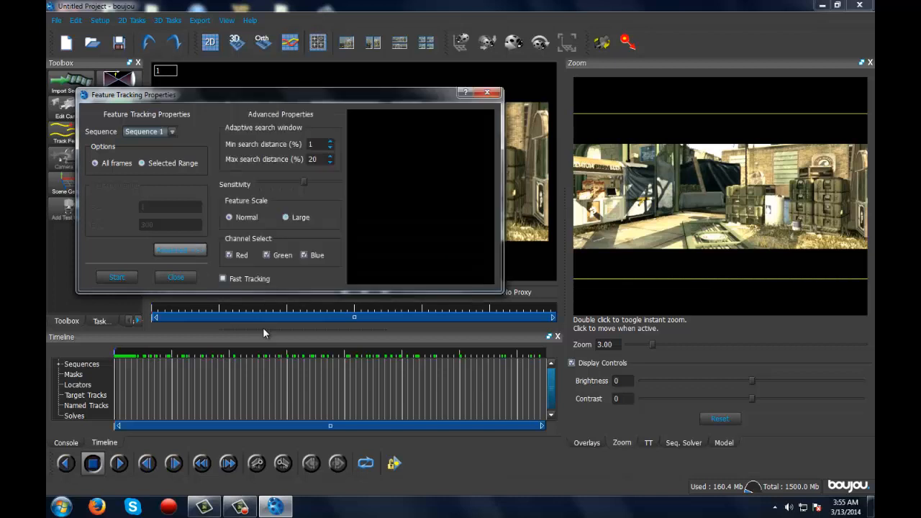
key("Return")
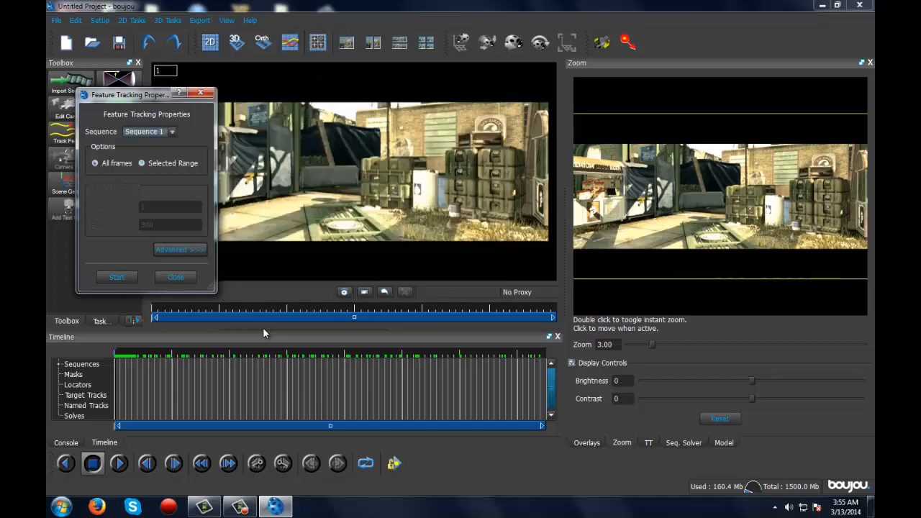
key("Return")
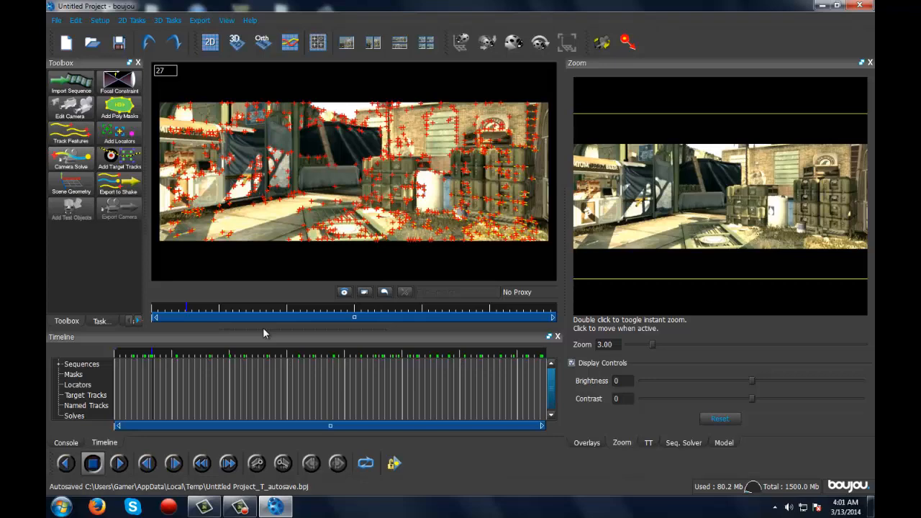
Run the camera solve on all frames of Sequence 1 with the default options.
key("F10")
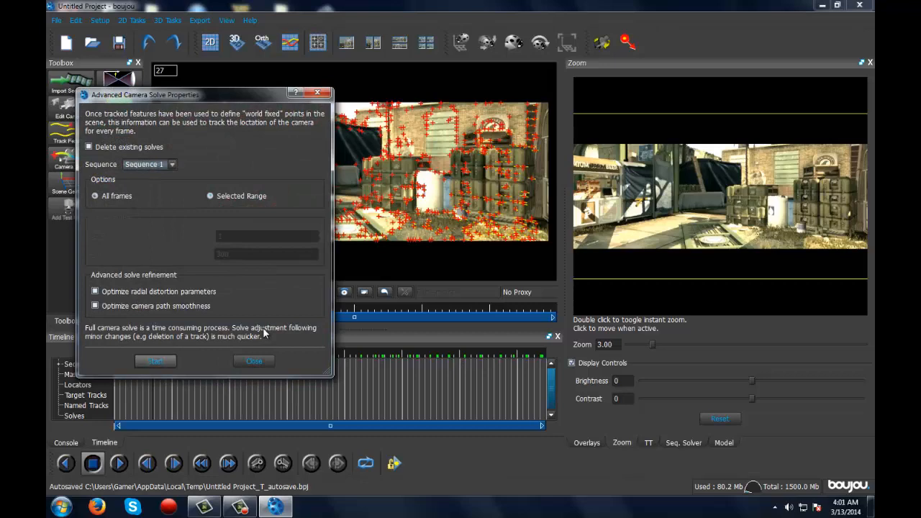
key("Return")
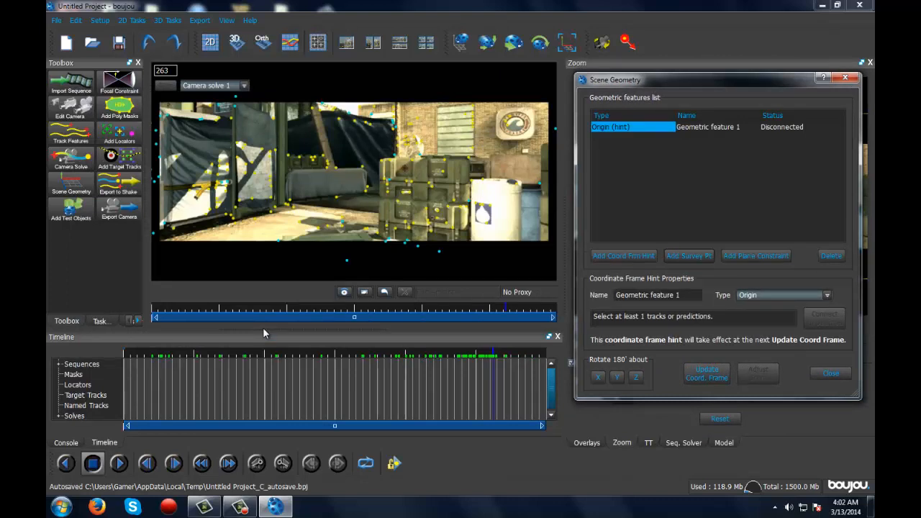
Connect the origin hint to a ground track between the gate and the crates, and delete the ladybird test object.
left_click(344, 220)
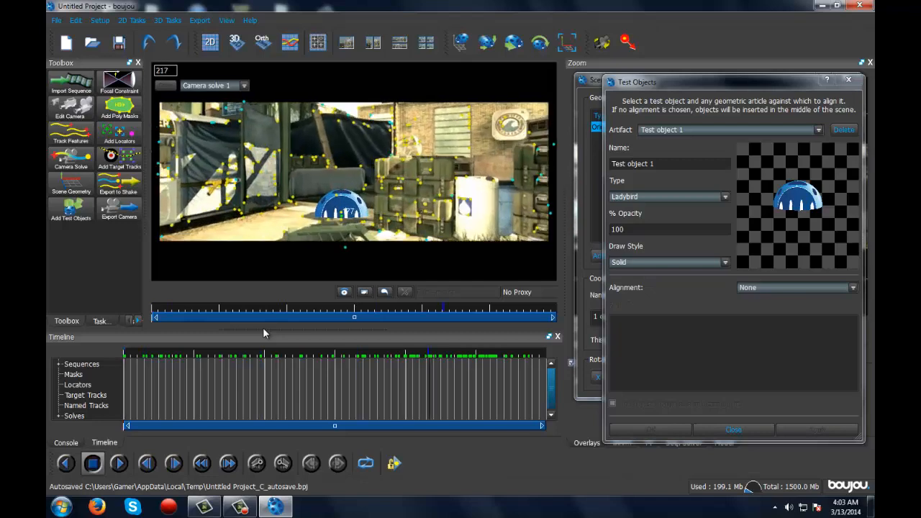
key("Delete")
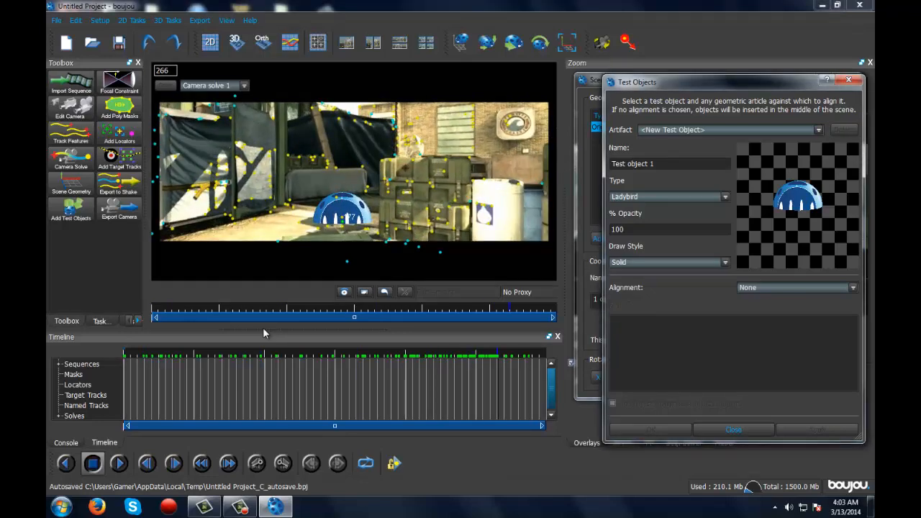
key("Escape")
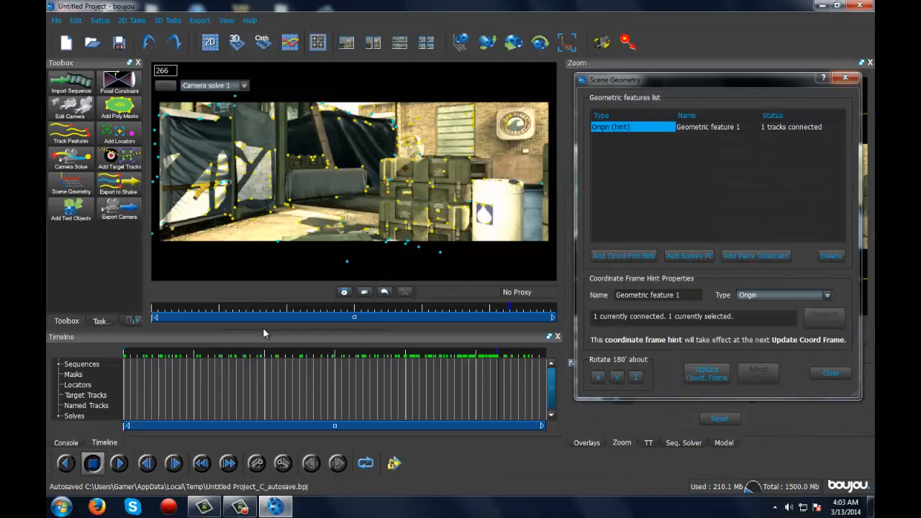
Add three more coordinate frame hints to the geometric features list.
key("Return")
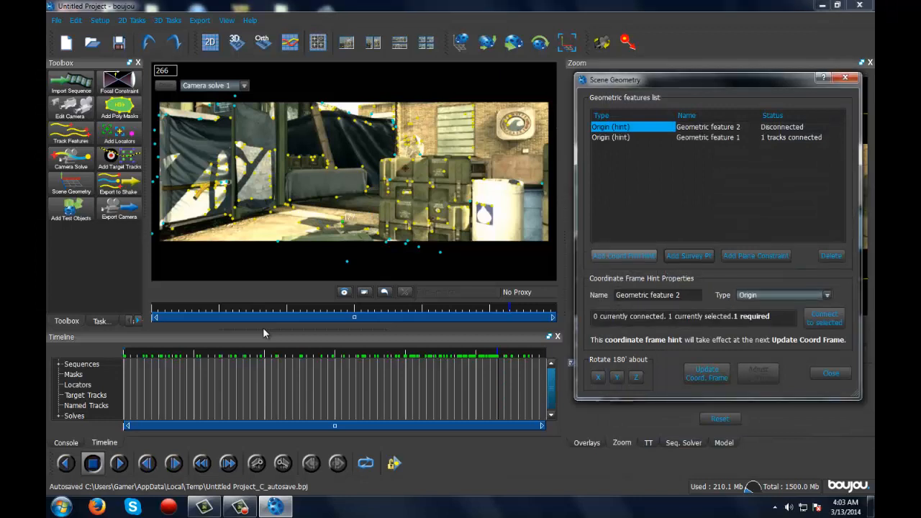
key("Return")
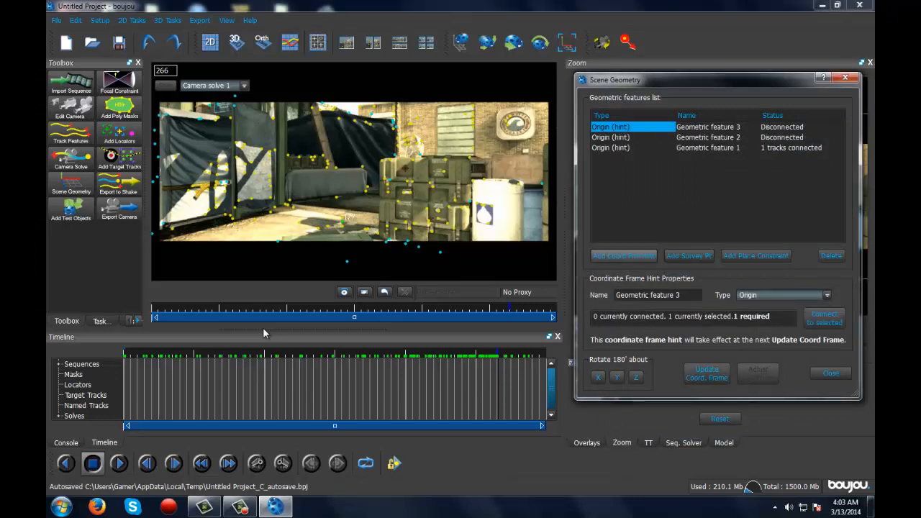
key("Return")
Set the type of Geometric feature 2 to x-axis.
key("Down")
key("Down")
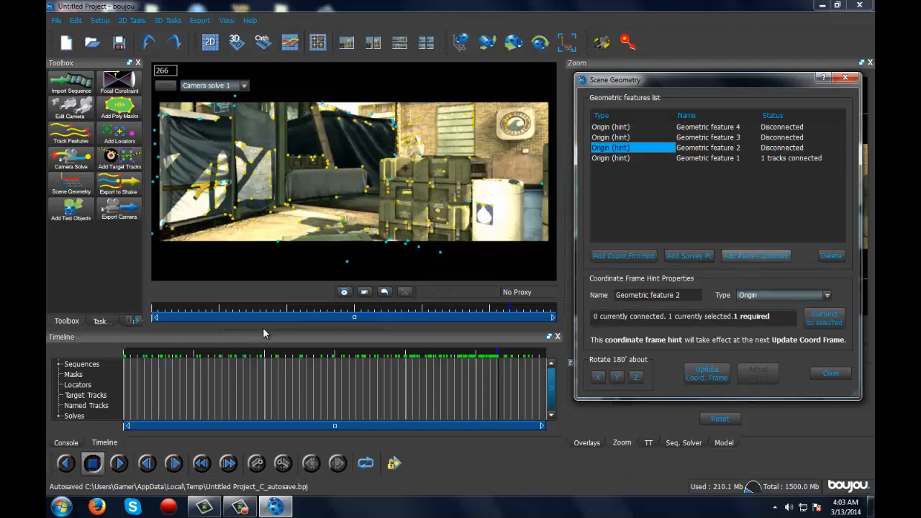
key("alt+Down")
key("Down")
key("Return")
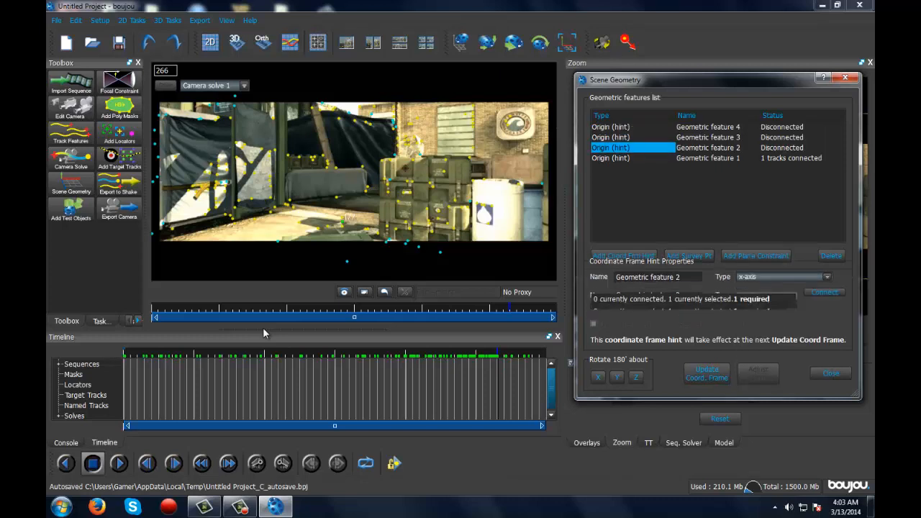
Set the type of Geometric feature 3 to y-axis.
key("Up")
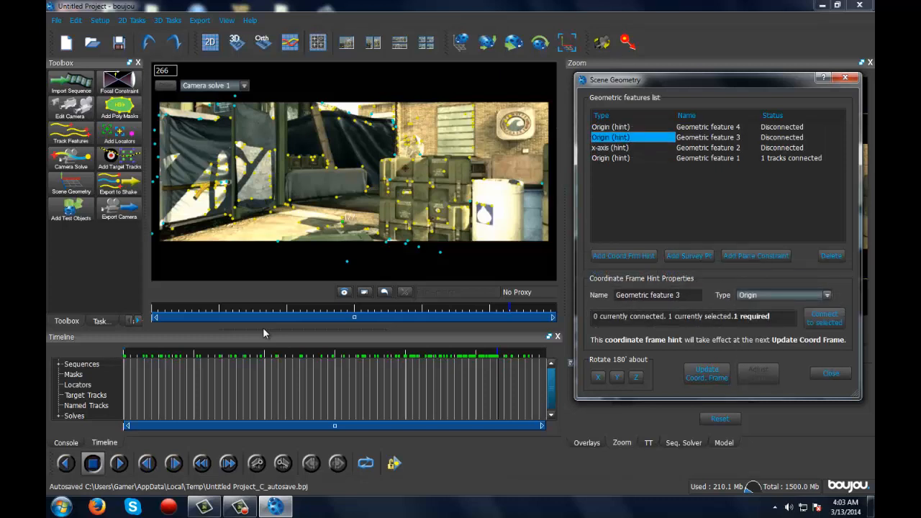
key("alt+Down")
key("Down")
key("Down")
key("Return")
Set the type of Geometric feature 4 to z-axis.
key("Up")
key("alt+Down")
key("Down")
key("Down")
key("Down")
key("Return")
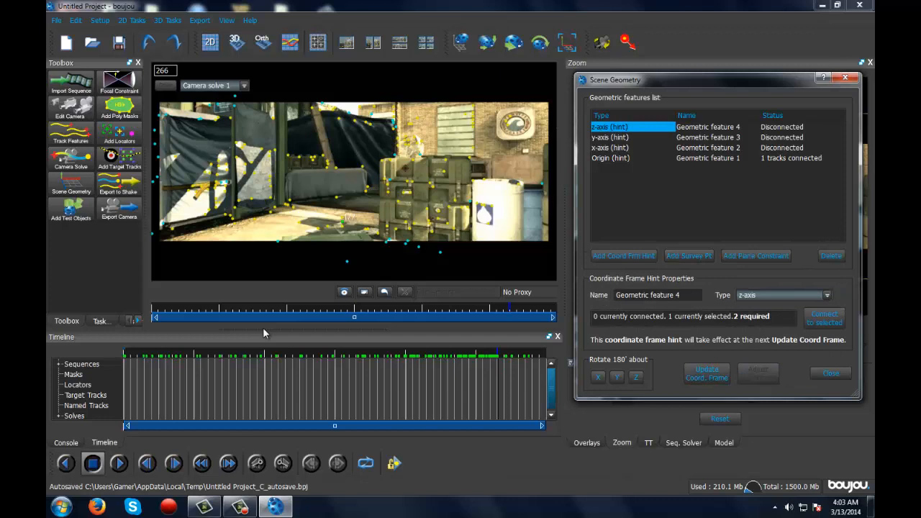
Connect the x-axis hint to two ground tracks, one near the gate and one near the crates, and delete the ladybird test object.
key("Down")
key("Down")
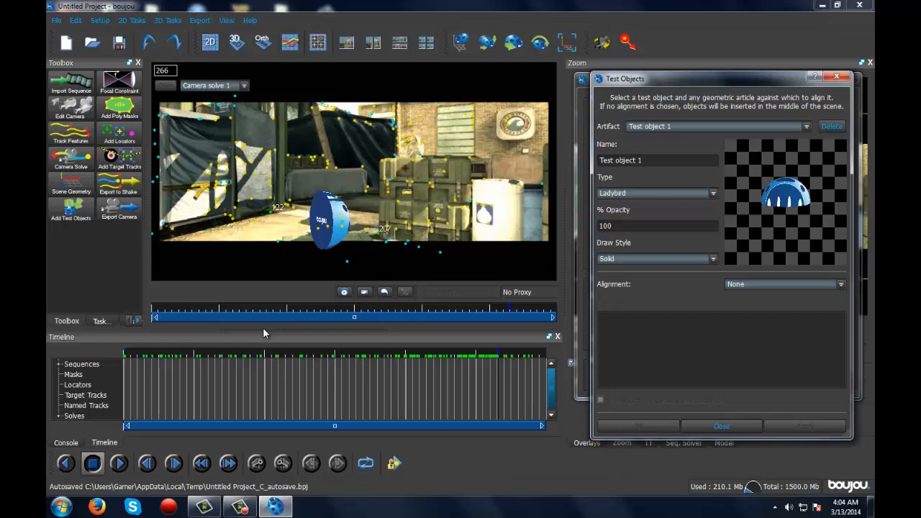
key("Delete")
key("Escape")
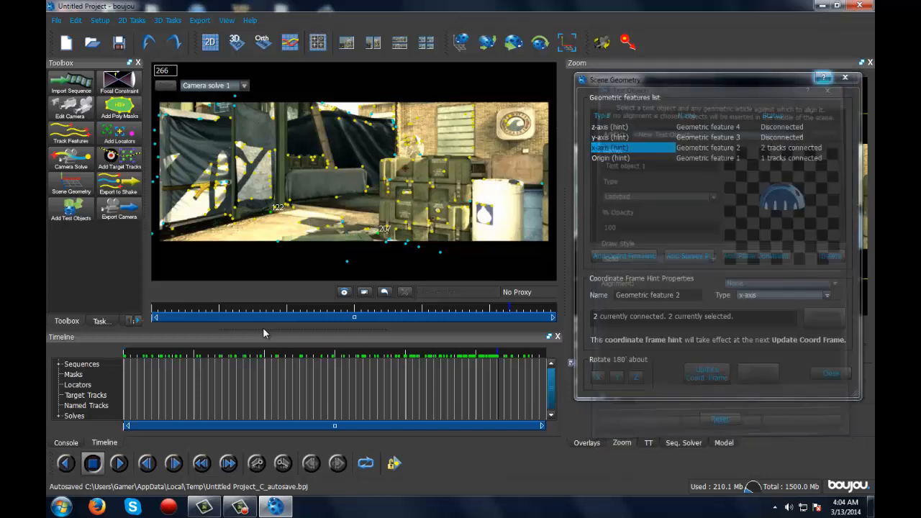
Connect the y-axis hint to an upper and a lower track on the gate, and delete the ladybird test object.
key("Up")
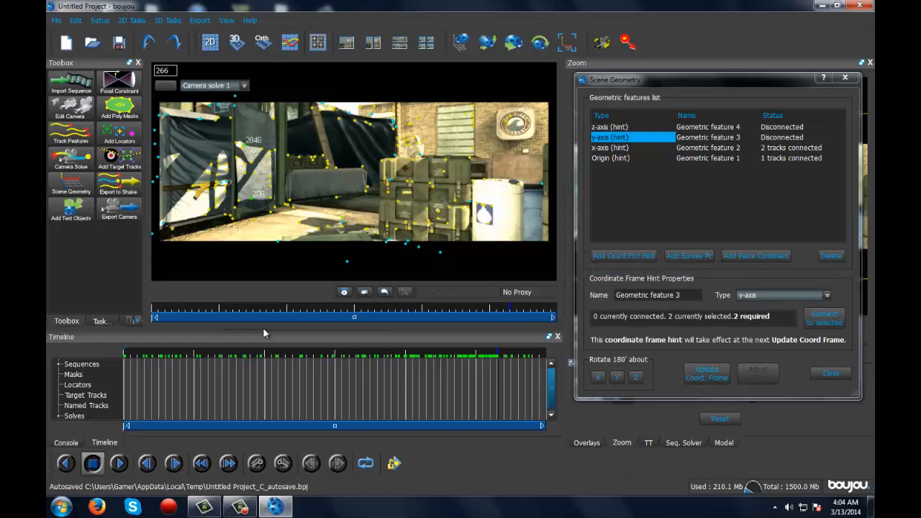
key("Return")
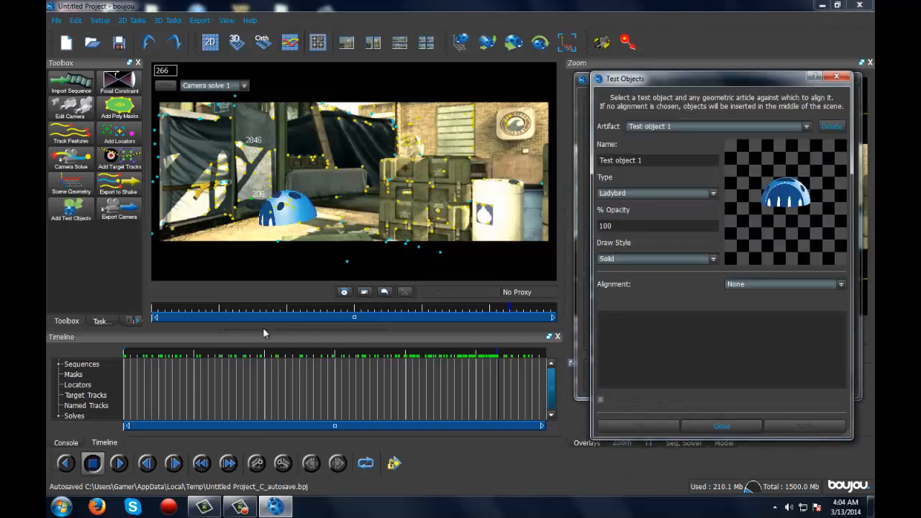
key("Delete")
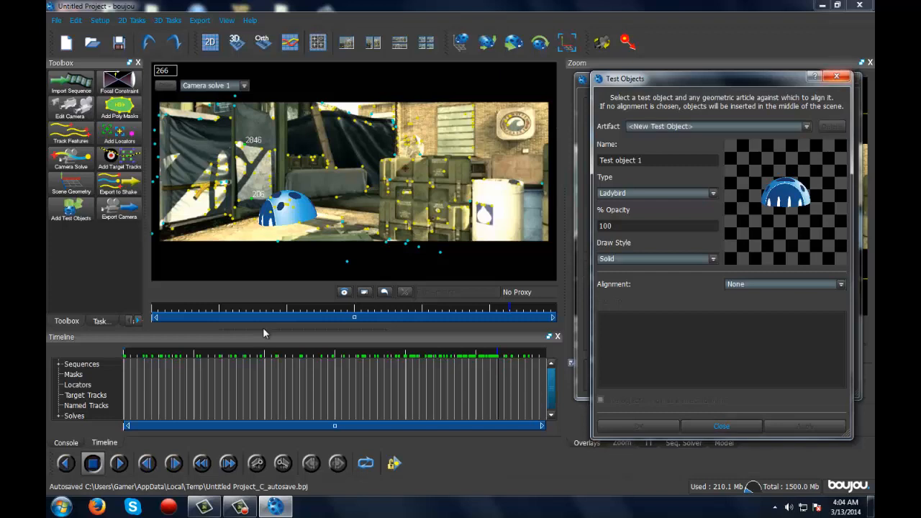
key("Escape")
Connect the z-axis hint to two tracks on the ground in front of the crates and update the coordinate frame.
key("Up")
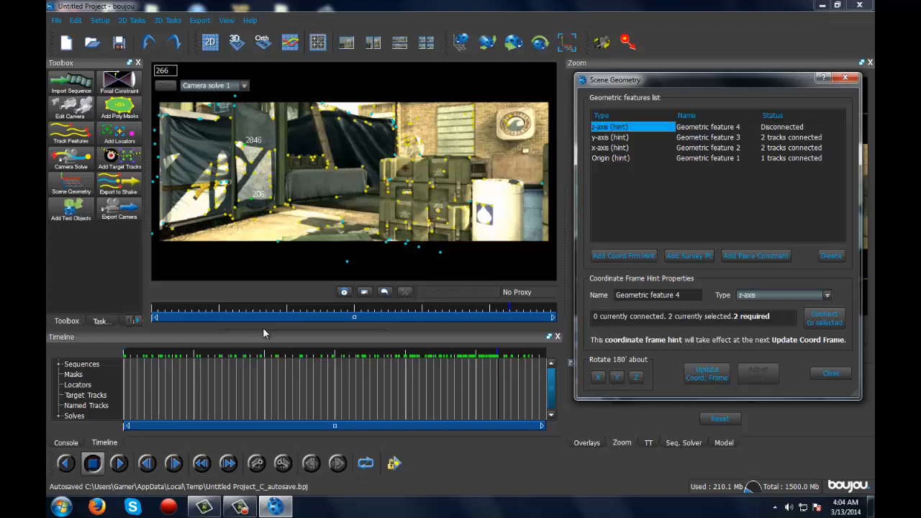
left_click(263, 333)
key("Left")
key("Left")
key("Left")
key("Left")
key("Left")
key("Left")
key("Left")
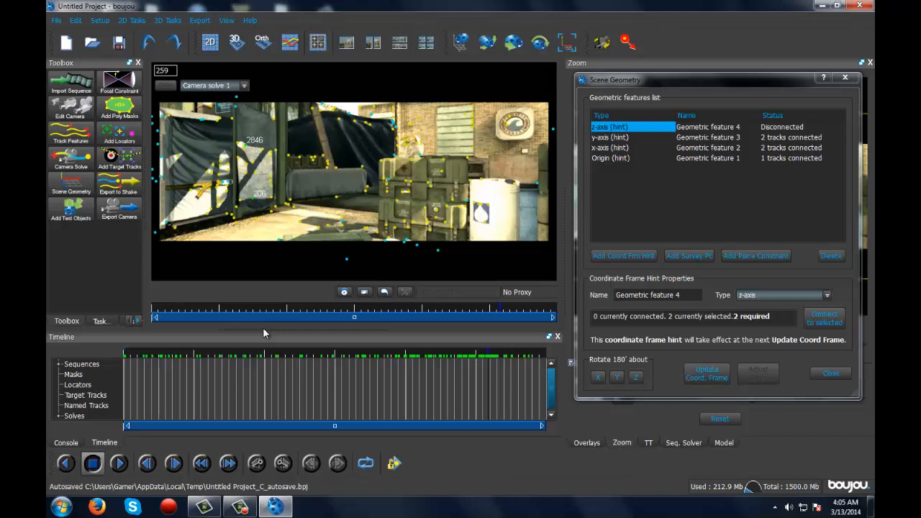
key("ctrl+z")
key("ctrl+y")
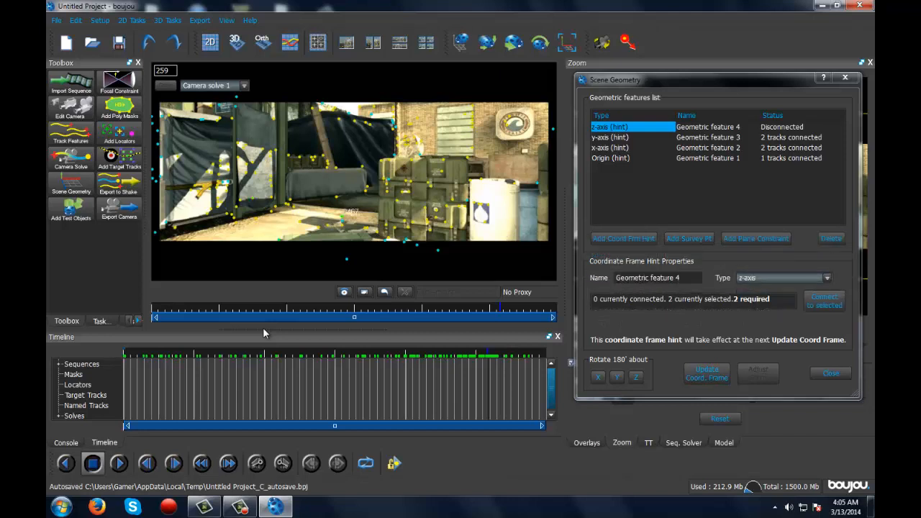
key("Return")
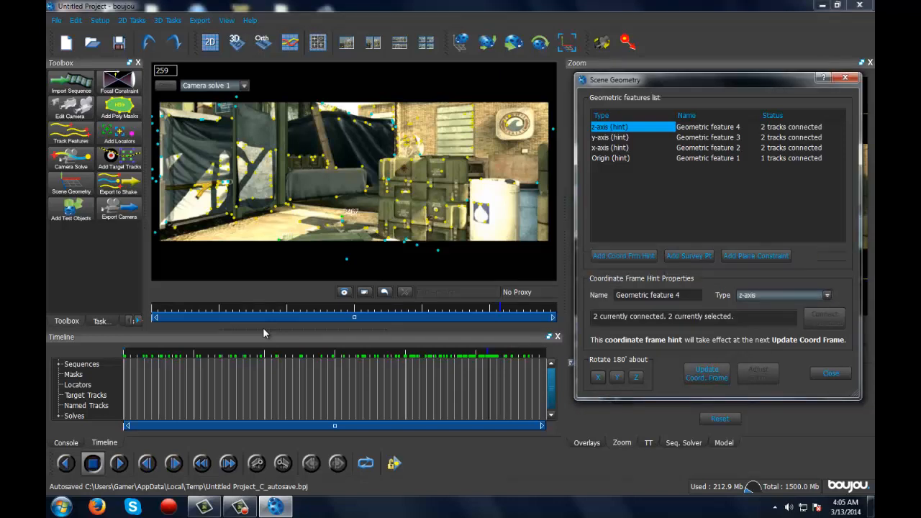
key("Return")
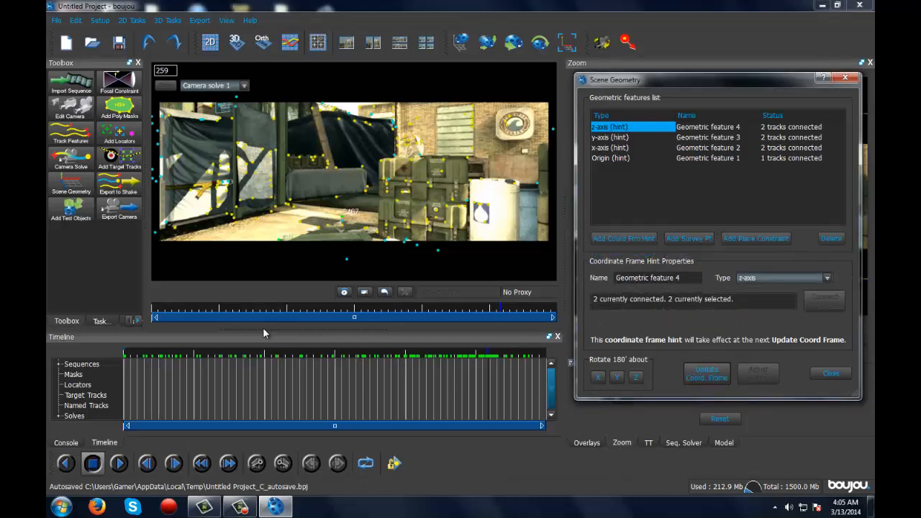
Check the alignment with a temporary ladybird test object, delete it, and close the Scene Geometry settings.
left_click(71, 209)
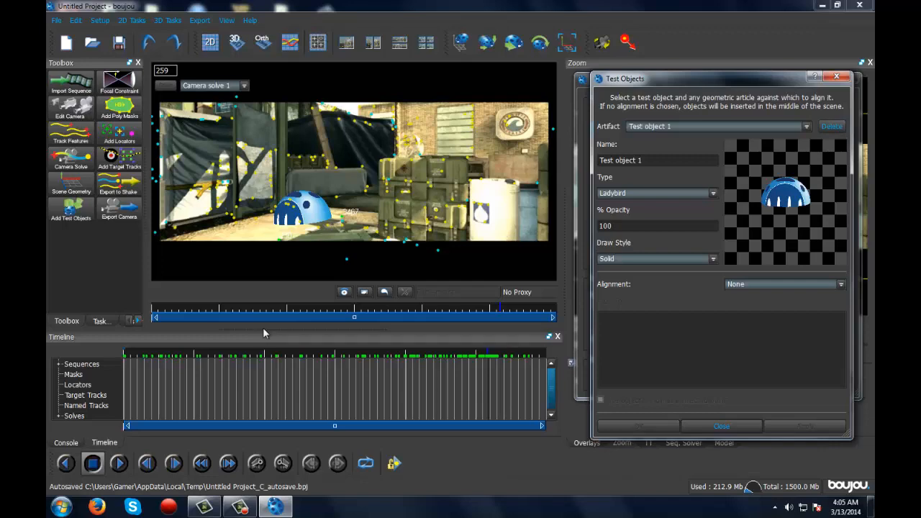
left_click(831, 126)
left_click(836, 77)
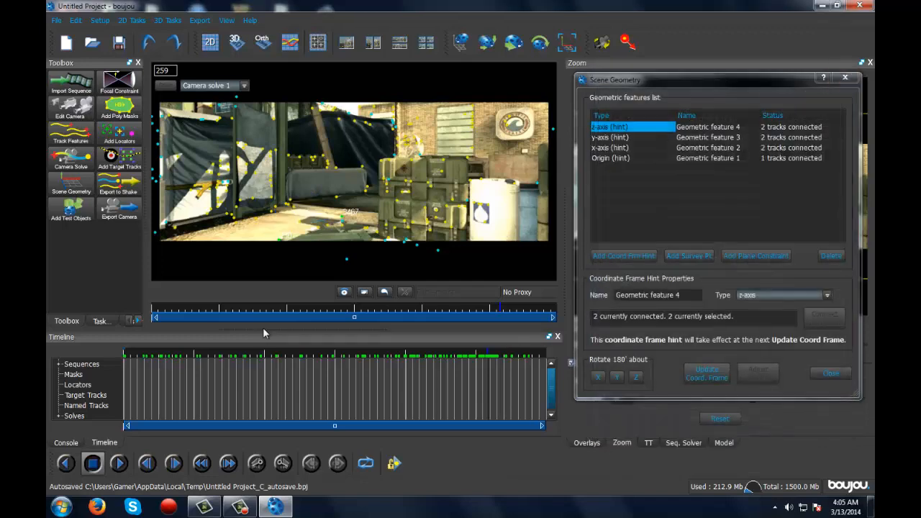
left_click_drag(719, 79, 715, 73)
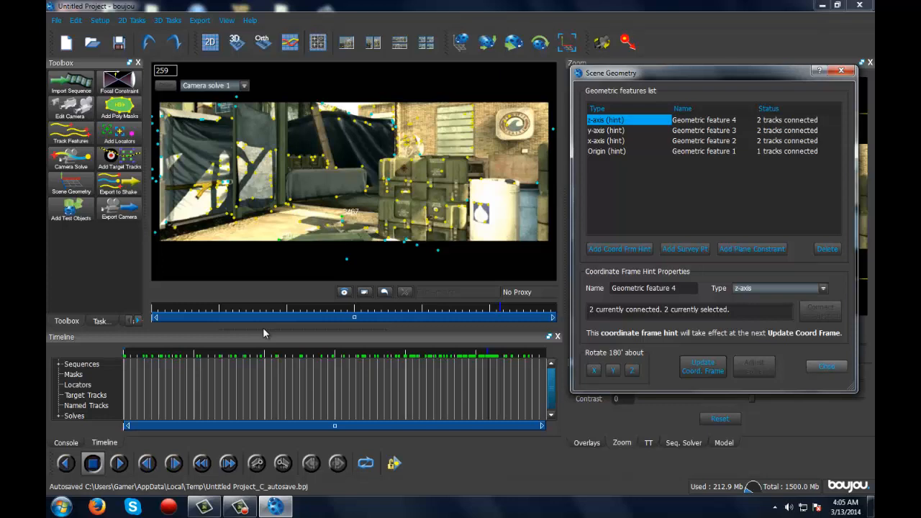
left_click(826, 366)
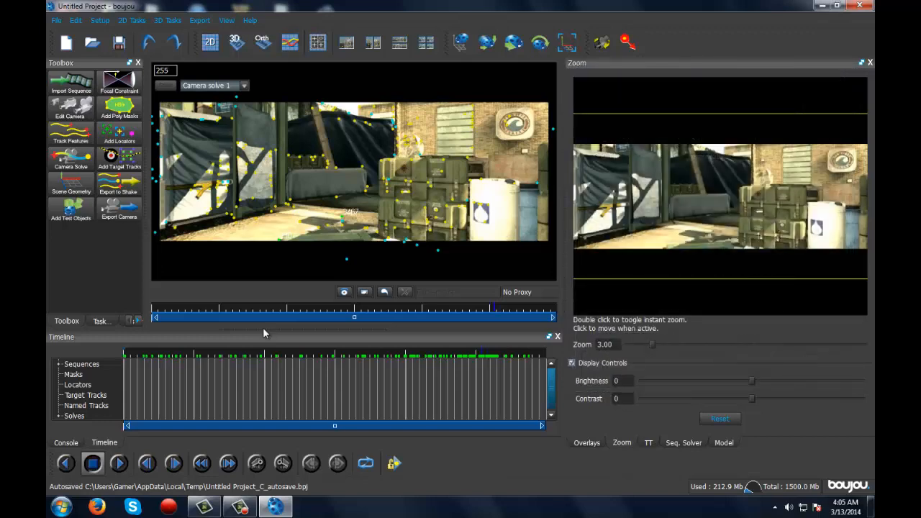
Go back to frame 238, check the solve with another ladybird test object, and delete the object.
mouse_move(494, 310)
left_mouse_down()
mouse_move(179, 310)
mouse_move(507, 310)
mouse_move(170, 309)
mouse_move(500, 309)
mouse_move(471, 309)
left_mouse_up()
left_click(71, 208)
left_click(831, 126)
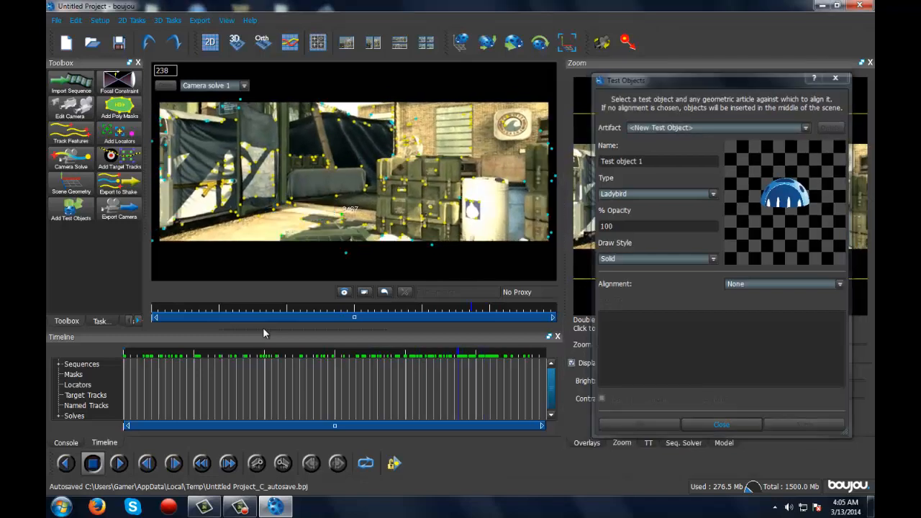
left_click(836, 77)
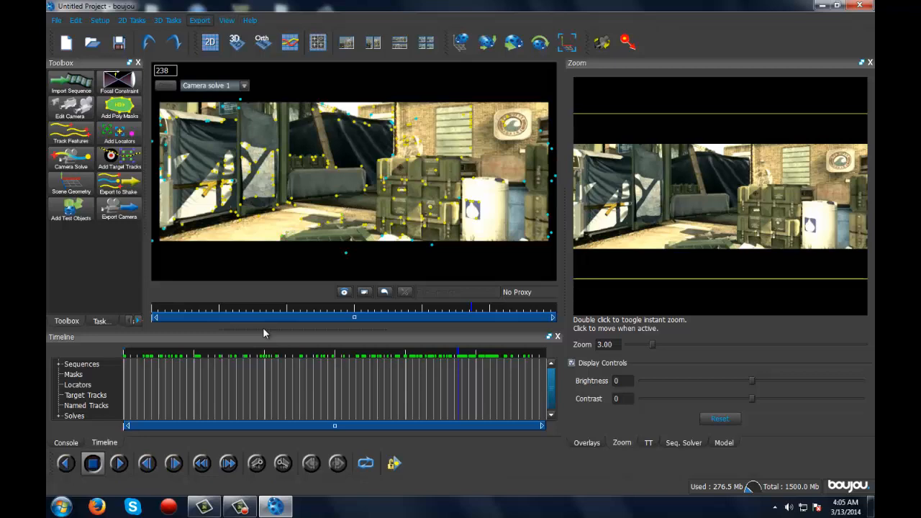
Open the camera export settings for Cinema 4D and browse to the episode's project folder inside Edits on Extra Drive (H:).
left_click(199, 21)
left_click(234, 33)
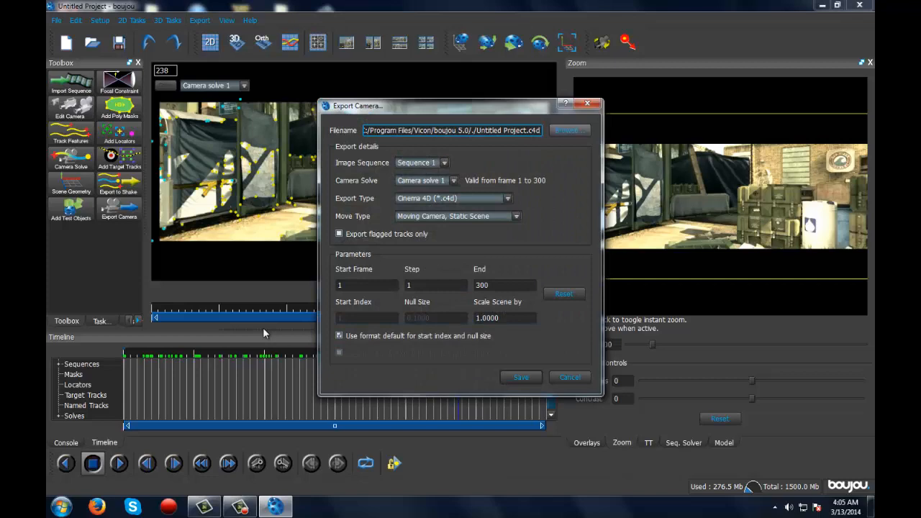
left_click(569, 131)
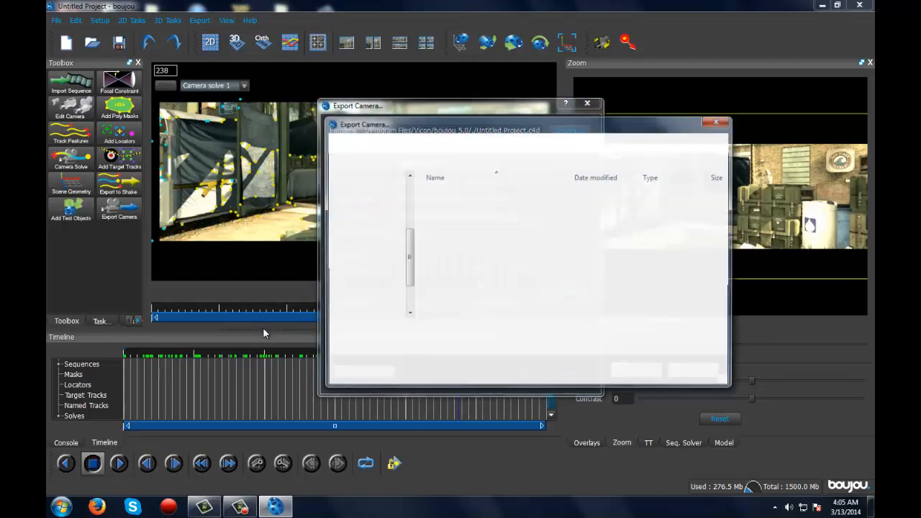
left_click_drag(408, 257, 408, 279)
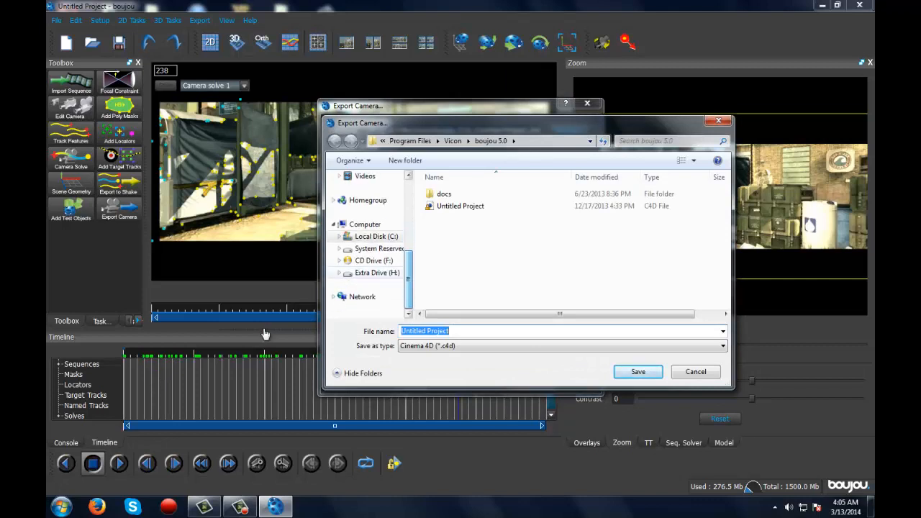
left_click(376, 273)
double_click(443, 206)
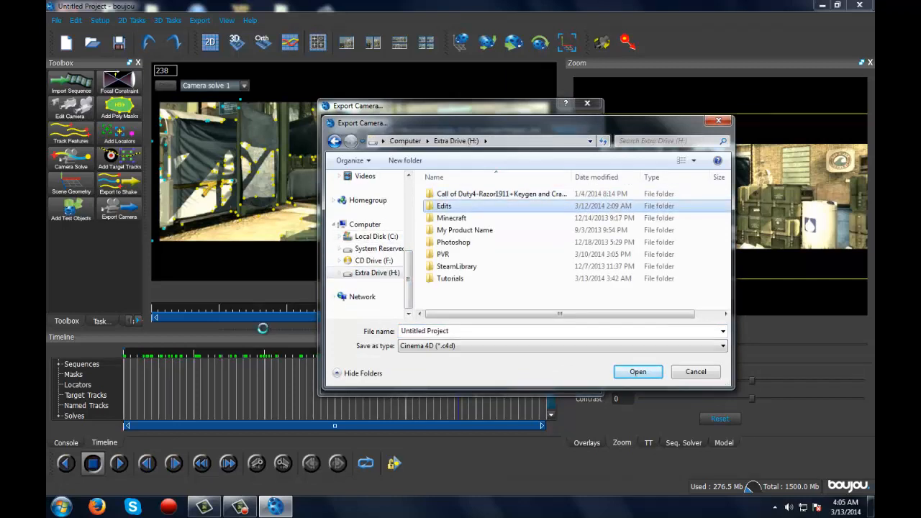
double_click(452, 206)
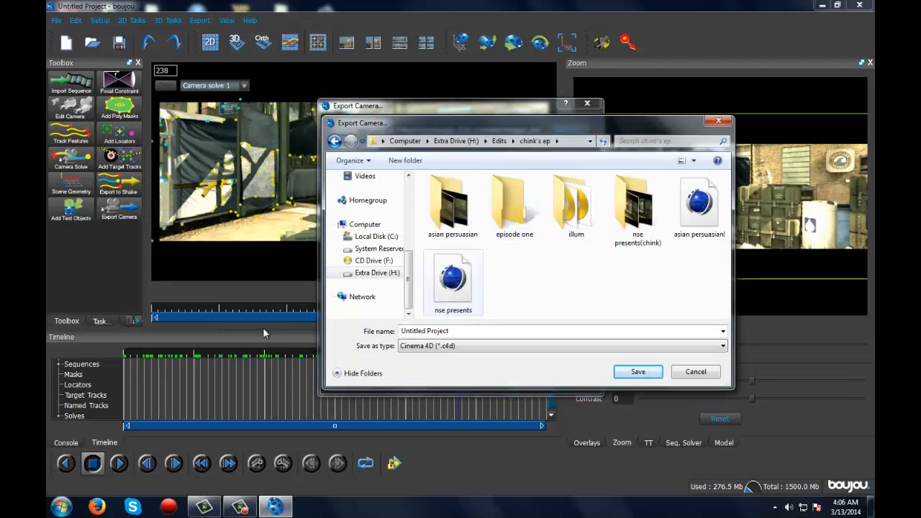
left_click(561, 330)
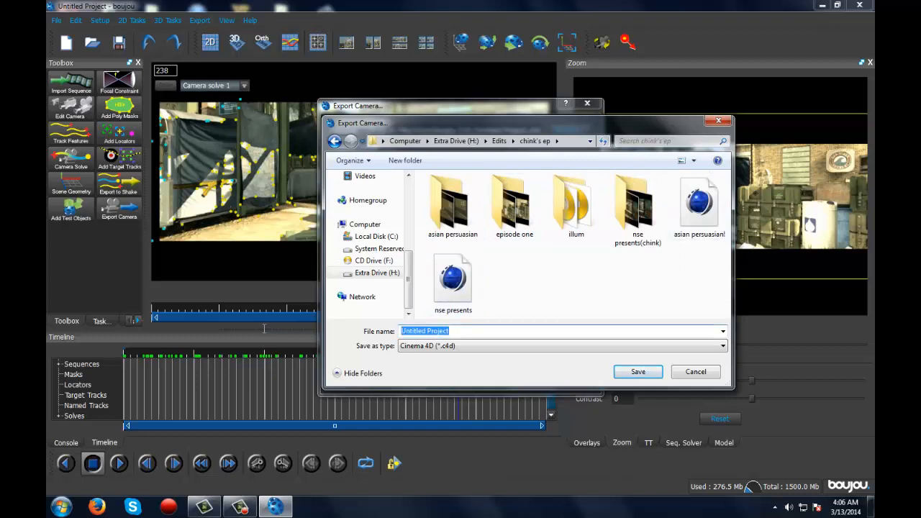
type("episode")
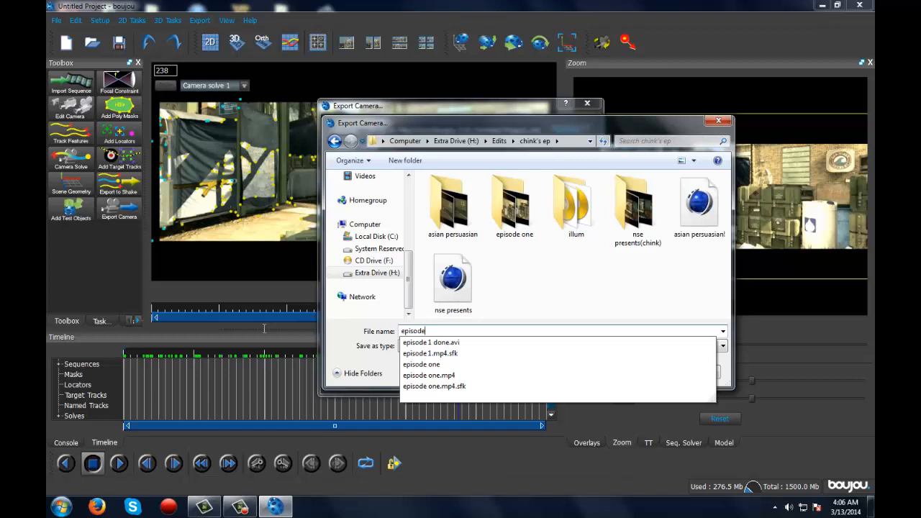
type(" one")
key("Escape")
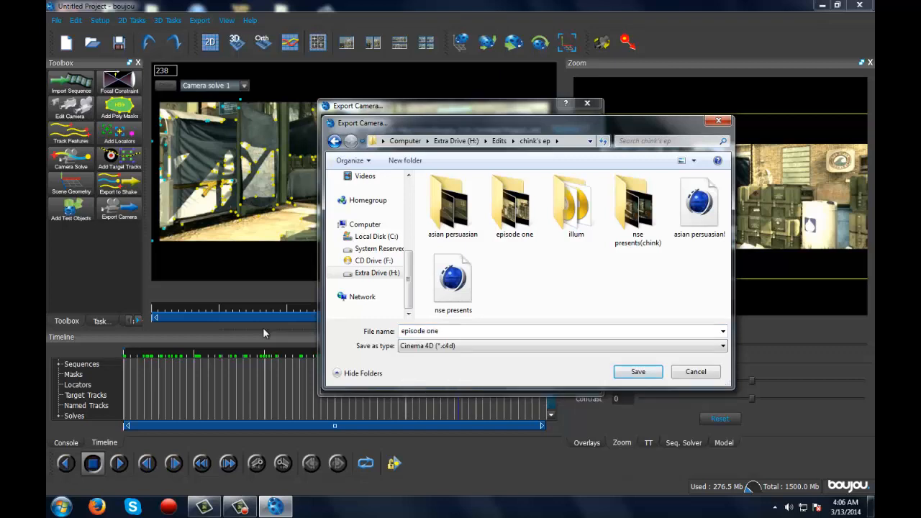
key("Return")
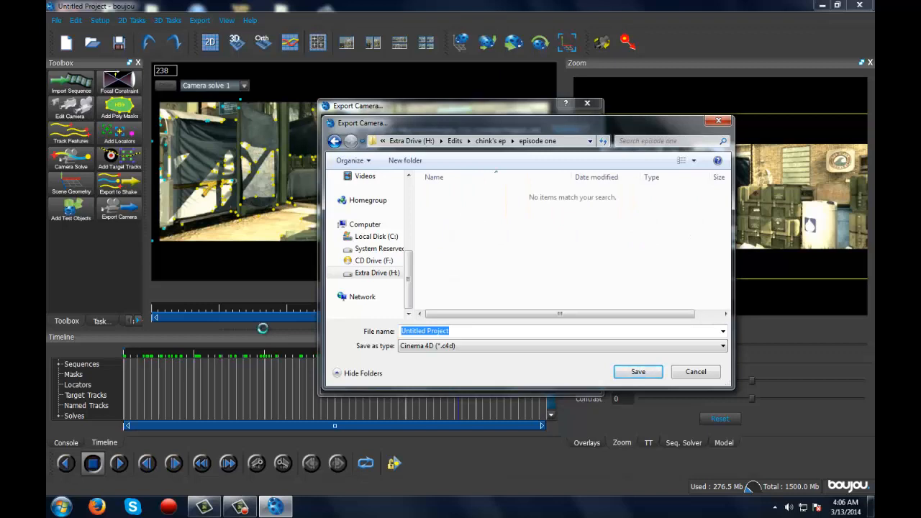
key("alt+Left")
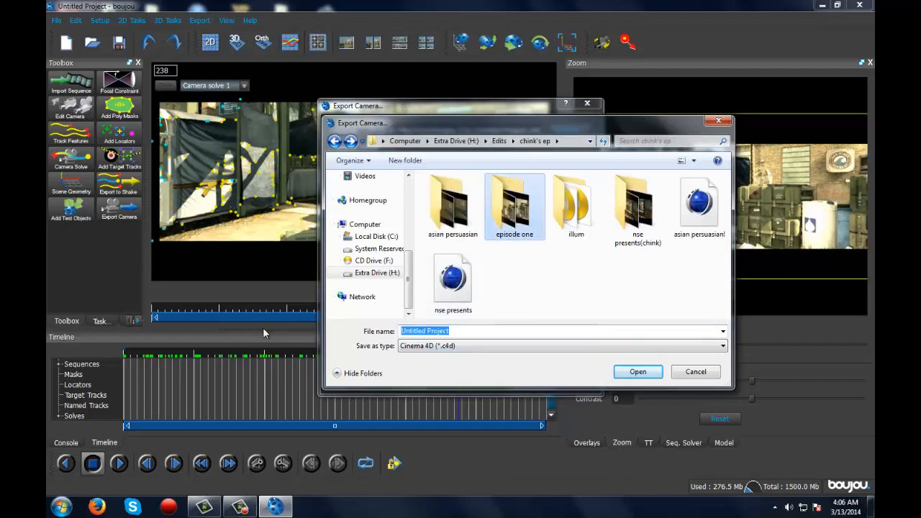
Name the Cinema 4D camera export file "episode one c4d" in the episode's project folder.
key("Tab")
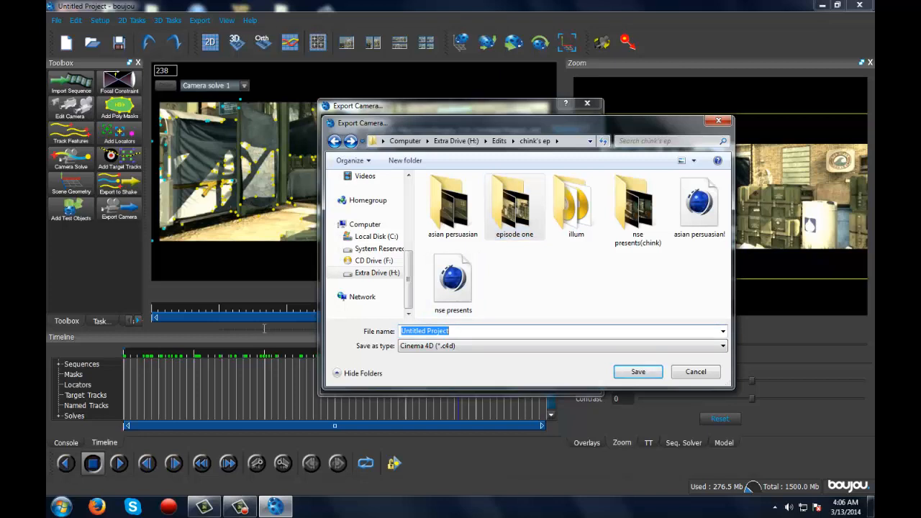
type("episode one")
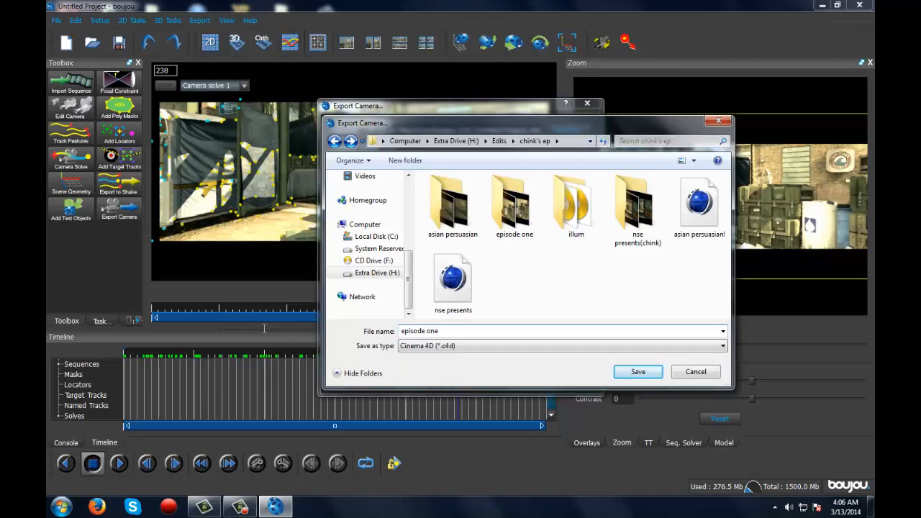
type(" c4d")
key("Return")
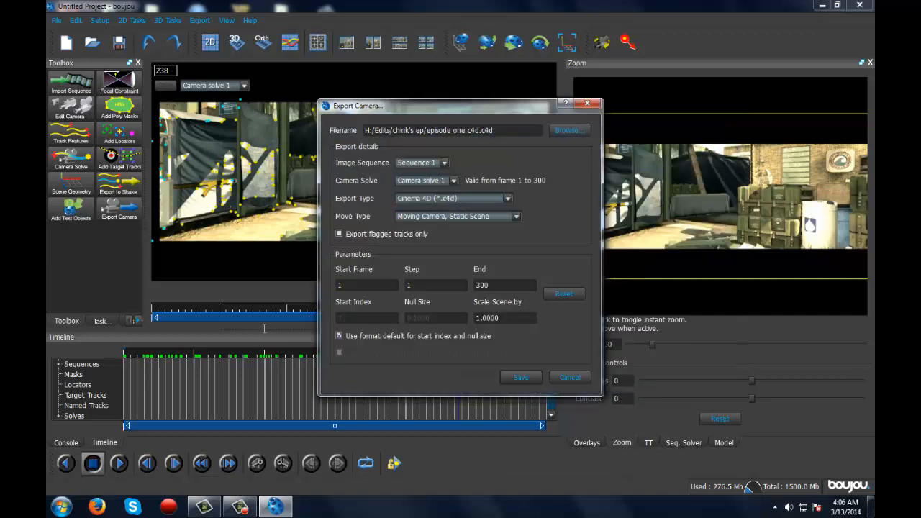
Set the scene scale to 100 and export the camera.
key("Tab")
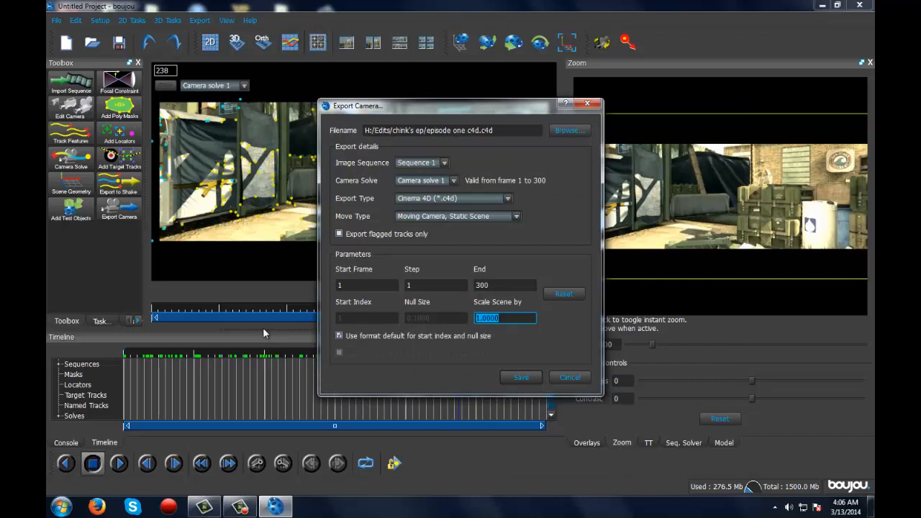
type("100")
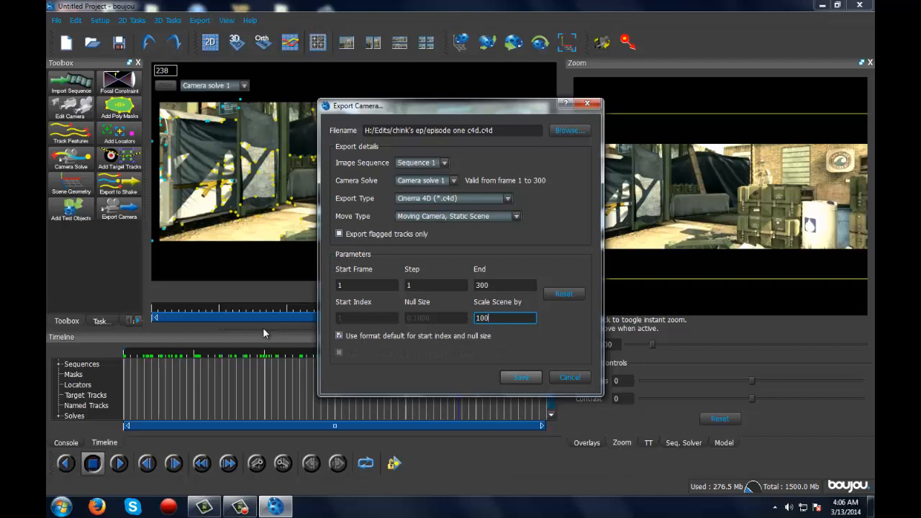
key("Return")
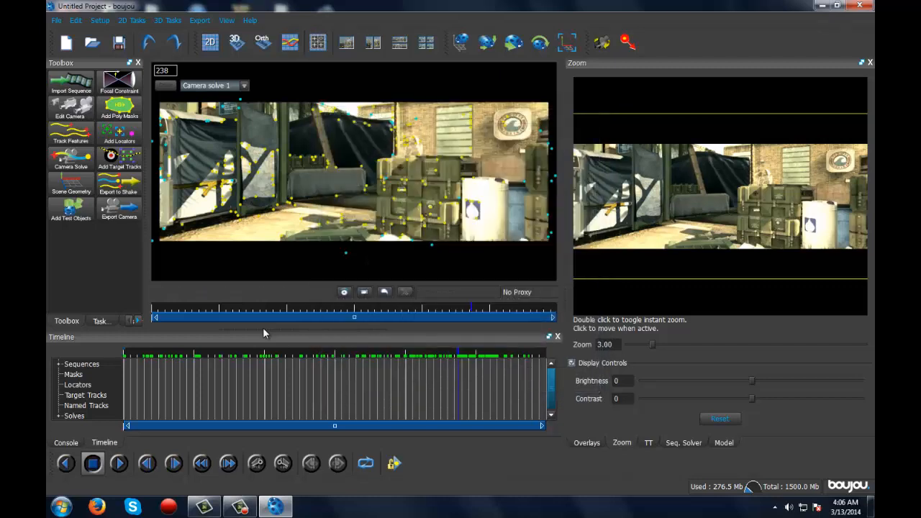
Exit boujou without saving the project.
key("alt+F4")
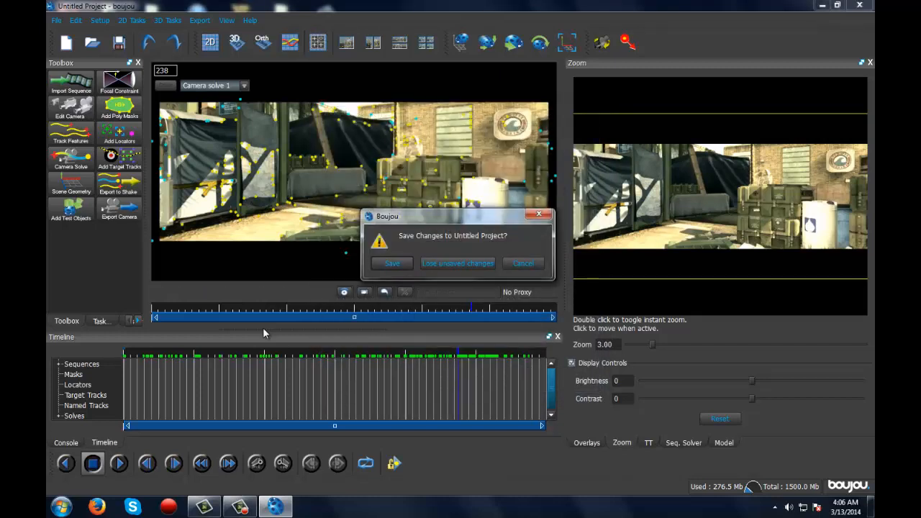
key("Return")
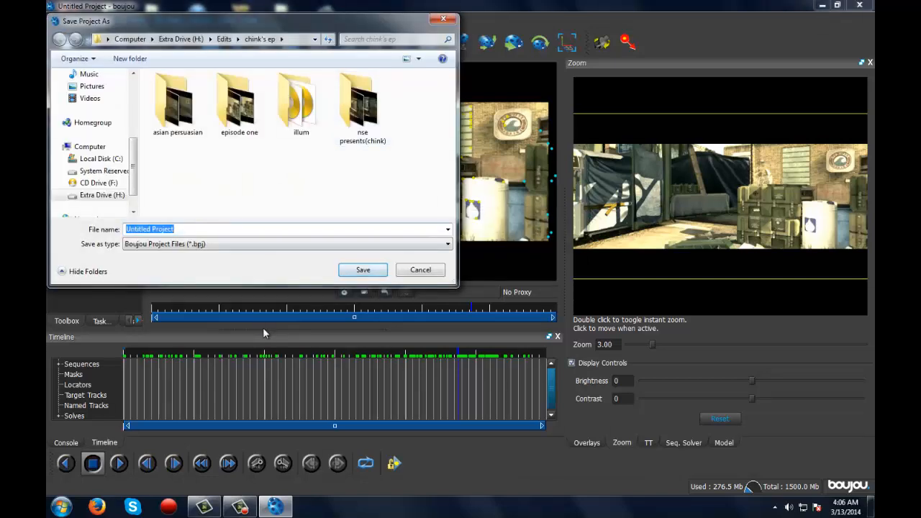
key("Return")
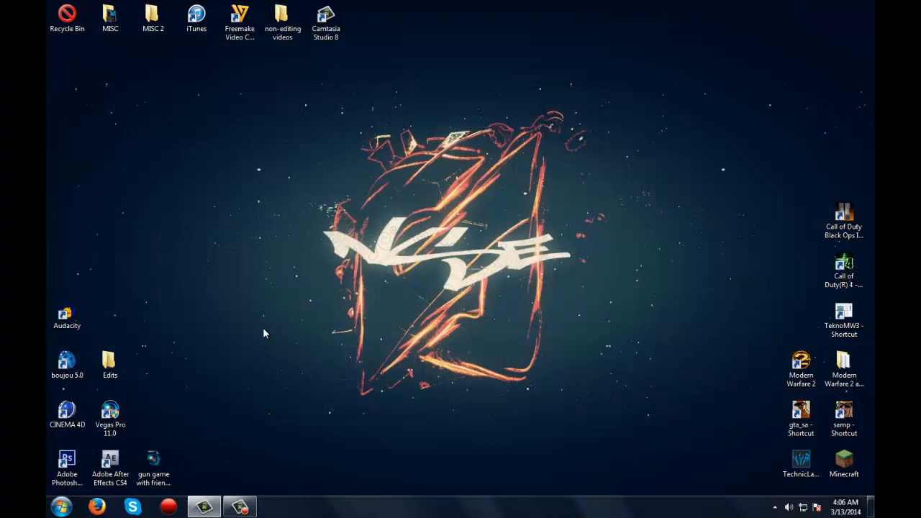
Open the exported "episode one c4d" file from the episode's project folder in Cinema 4D.
key("super")
key("super")
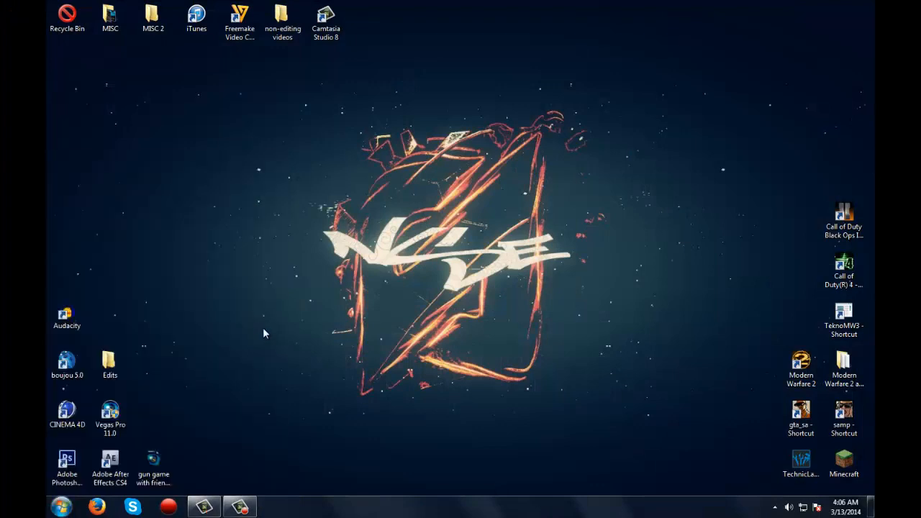
key("Right")
key("Return")
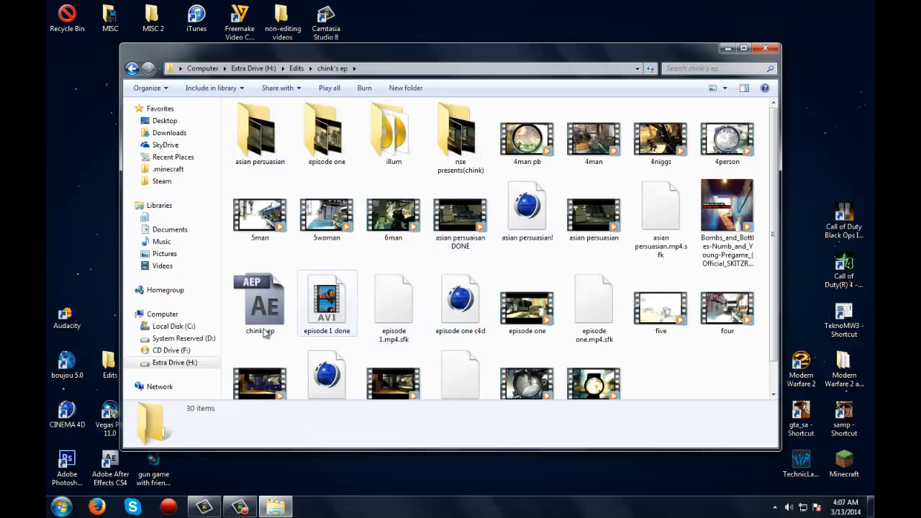
scroll(264, 331, "down", 1)
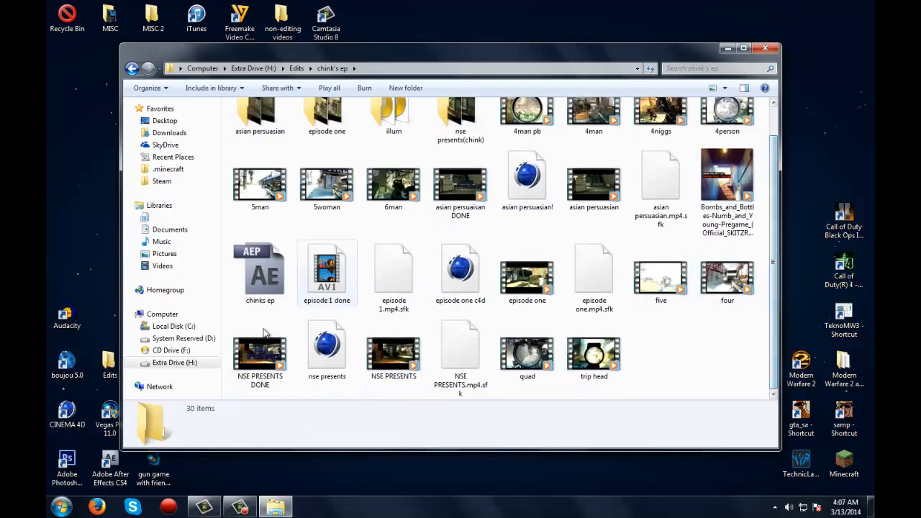
key("Down")
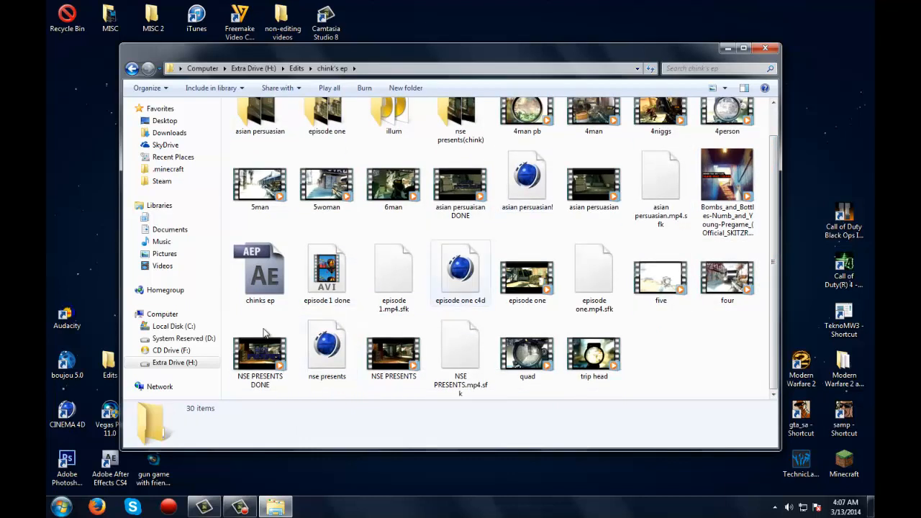
double_click(460, 273)
Dismiss the bug report and accept the LightWave 3D import settings to load the tracked scene.
key("alt+F4")
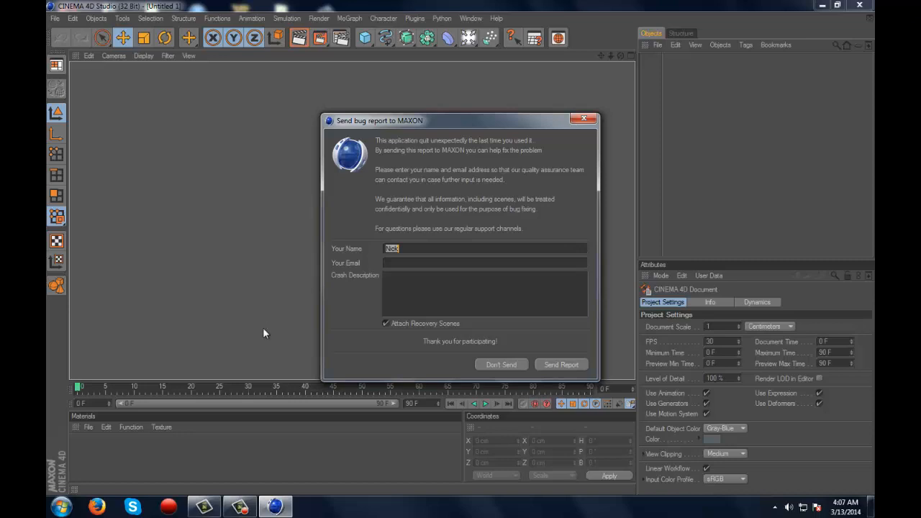
key("Escape")
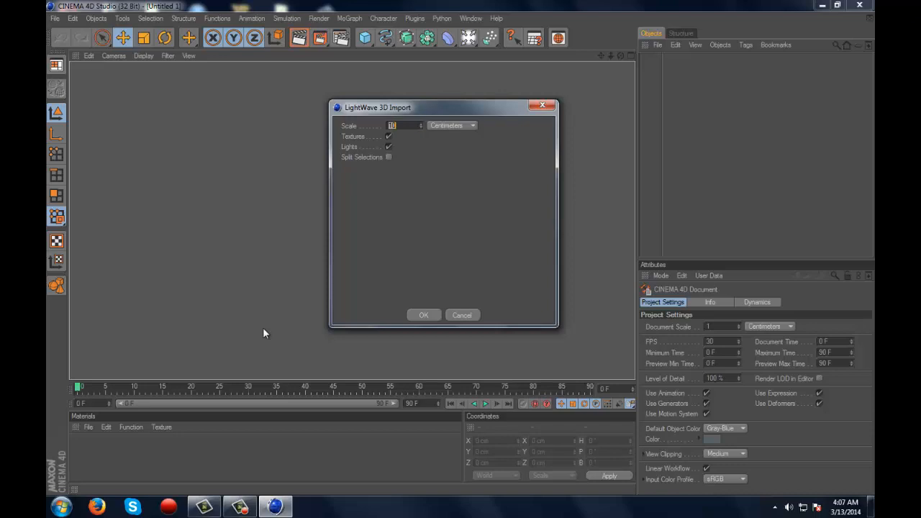
key("Return")
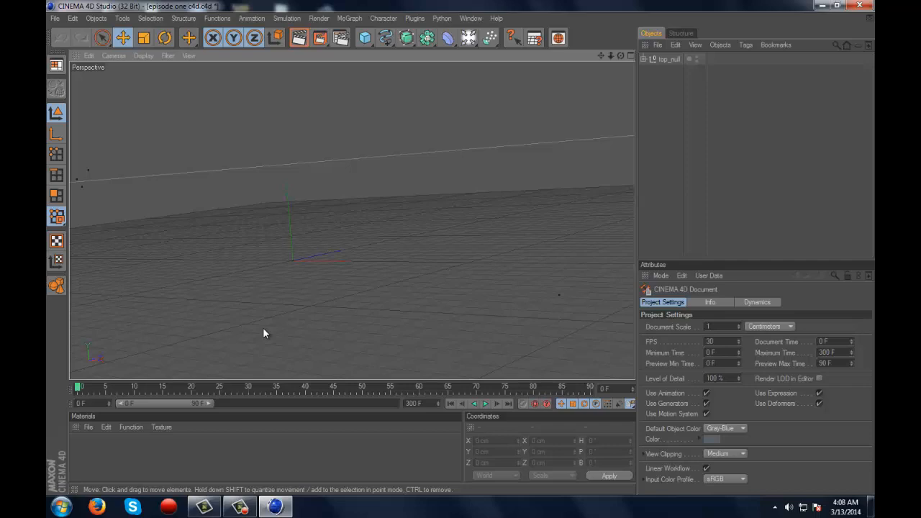
Add a Background object and create a material with "episode one.mp4" as its color texture.
key("ctrl+n")
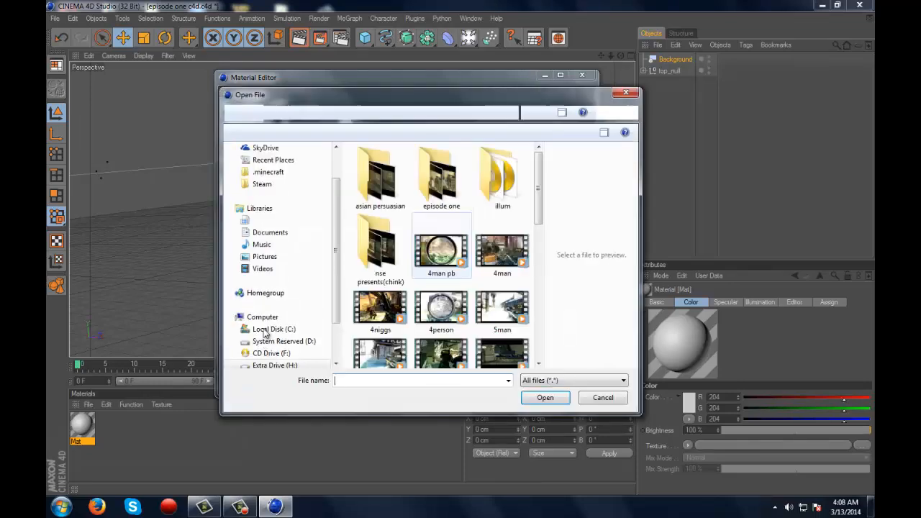
scroll(440, 172, "down", 5)
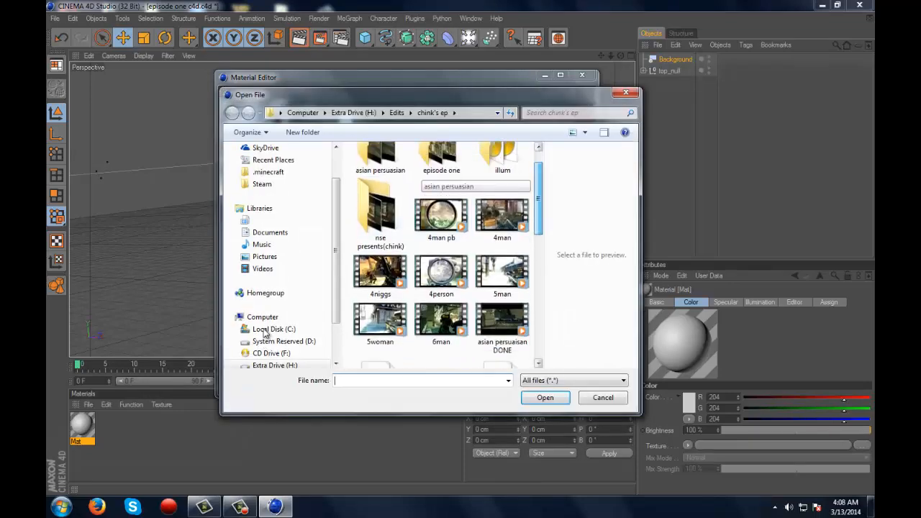
scroll(440, 173, "down", 5)
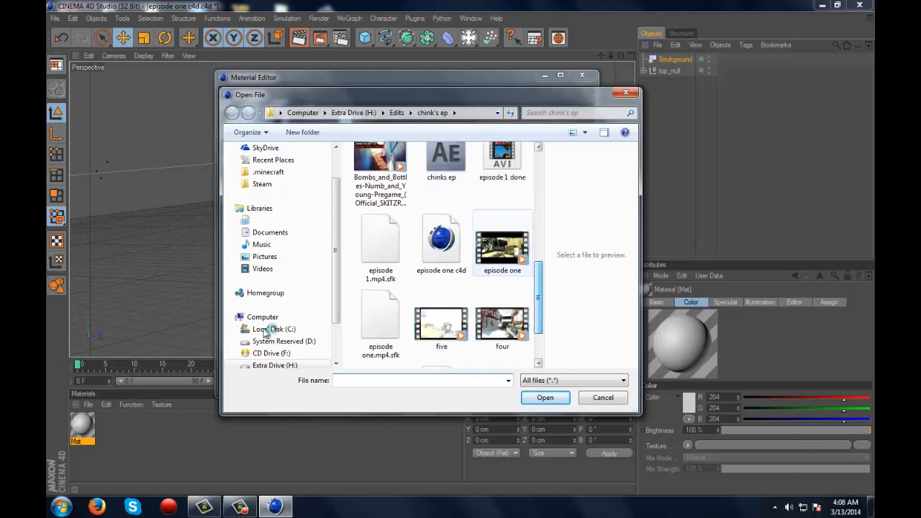
key("Escape")
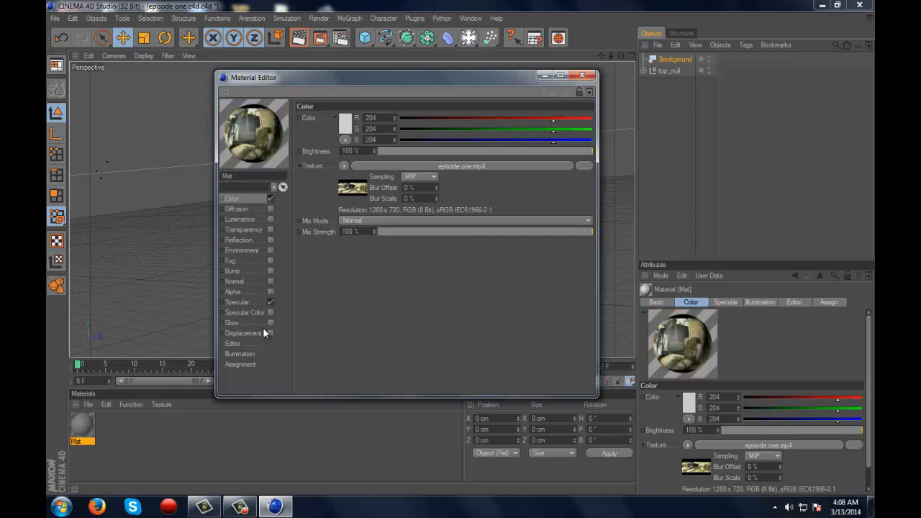
key("alt+F4")
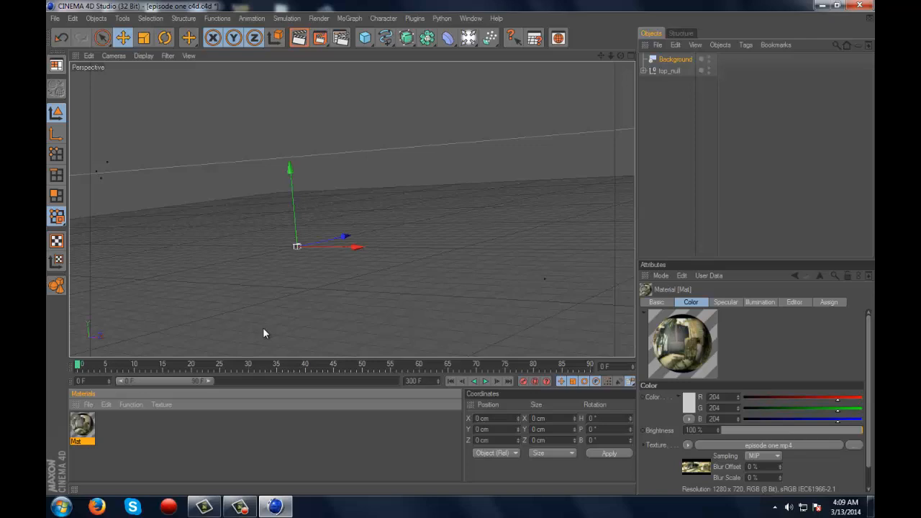
Apply the clip material to the Background object.
left_click_drag(263, 328, 264, 334)
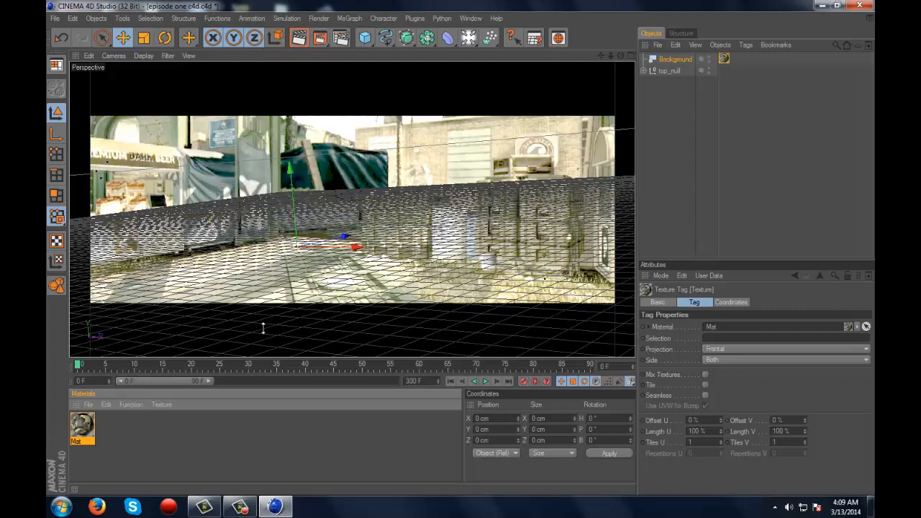
left_click_drag(263, 358, 264, 374)
left_click_drag(264, 328, 264, 333)
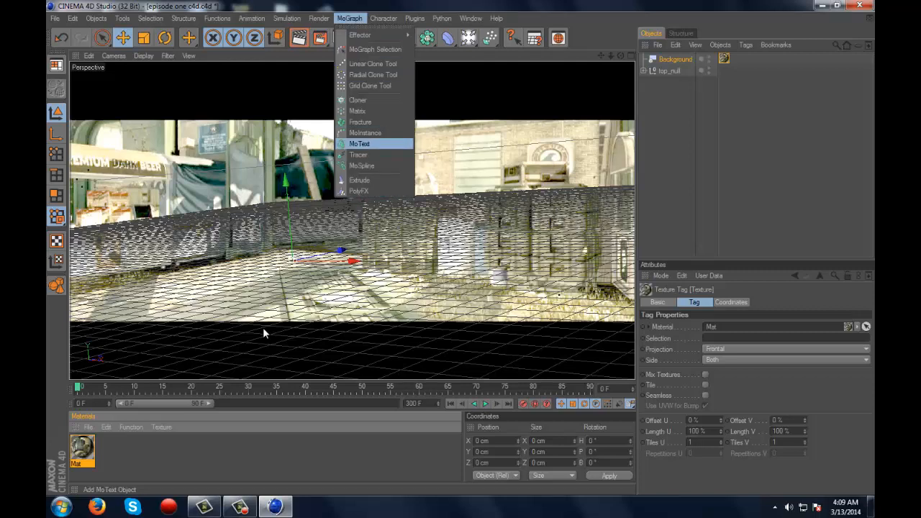
Add a MoText object and enter "Episode" and "one" on two lines as its text.
left_click(374, 143)
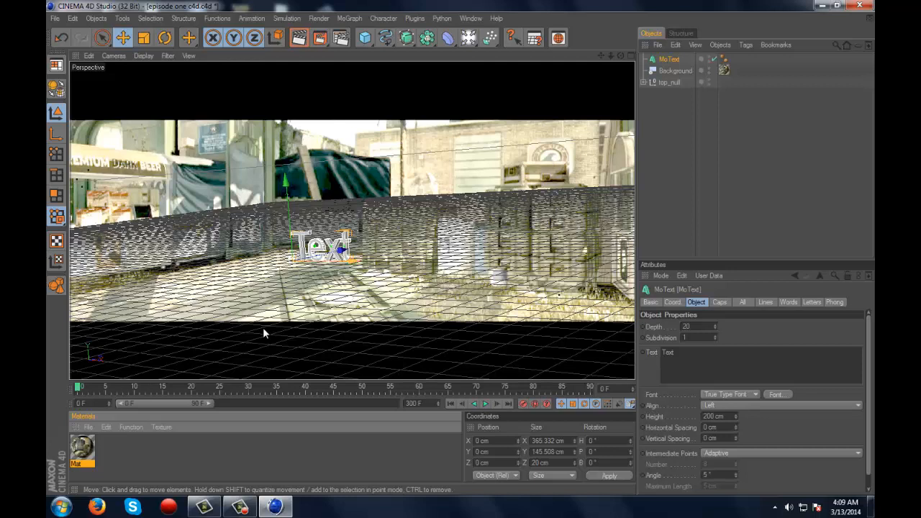
double_click(668, 352)
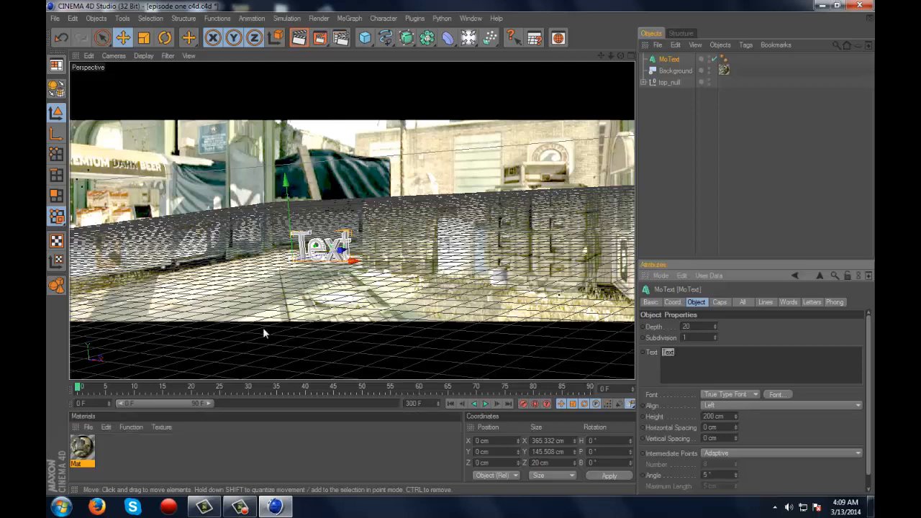
key("BackSpace")
type("Episodne")
key("BackSpace")
key("BackSpace")
type("e ")
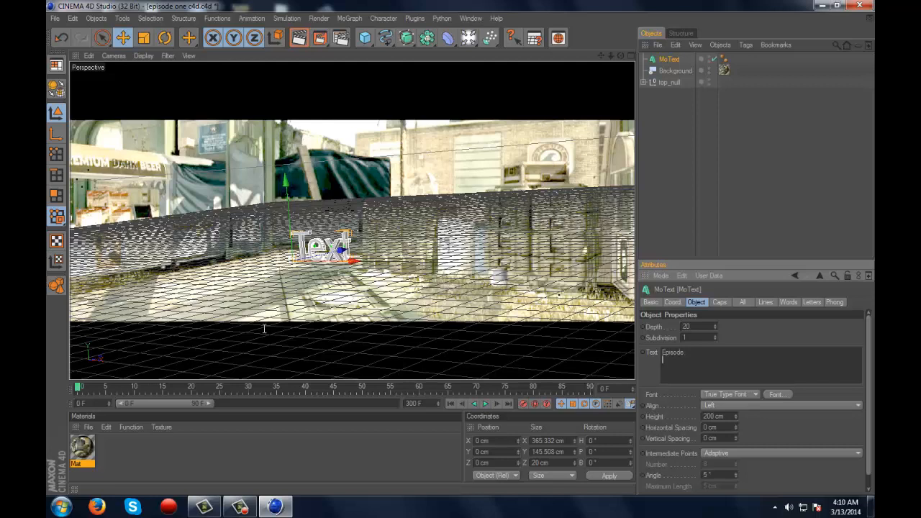
type("obne")
key("BackSpace")
key("BackSpace")
key("BackSpace")
type("ne")
Replace the MoText text with uppercase "EPISODE" and an indented "ONE" on the second line.
key("ctrl+a")
key("BackSpace")
type("EPISODE ")
type(" ONE")
Set the text's font to Illegal Curves in the Bold style.
left_click(264, 328)
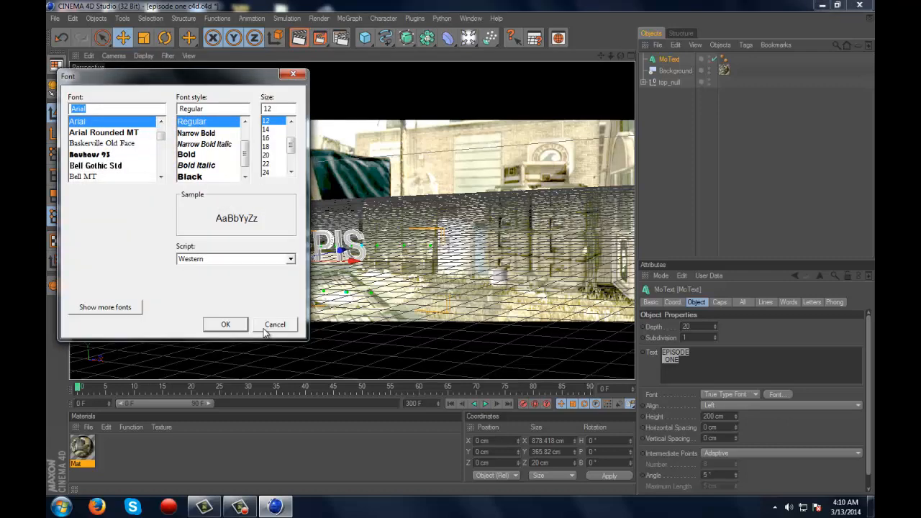
type("ill")
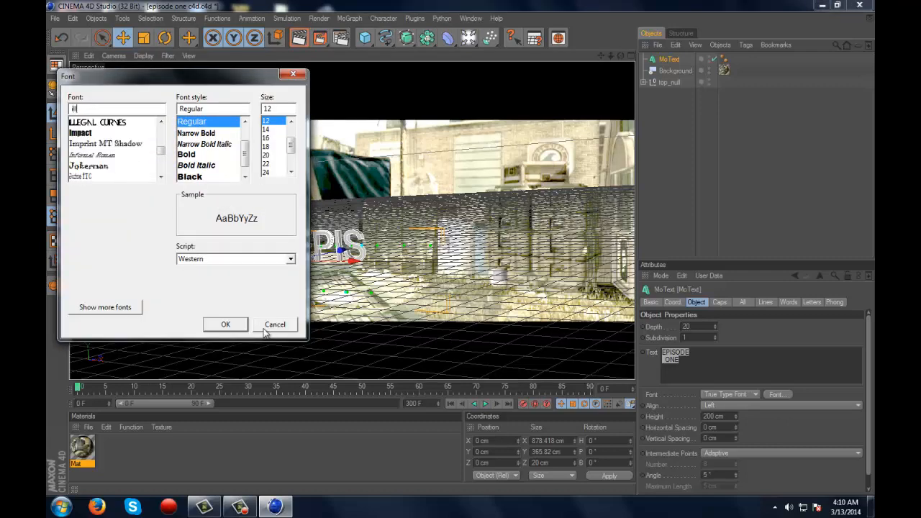
key("Tab")
key("Down")
key("Down")
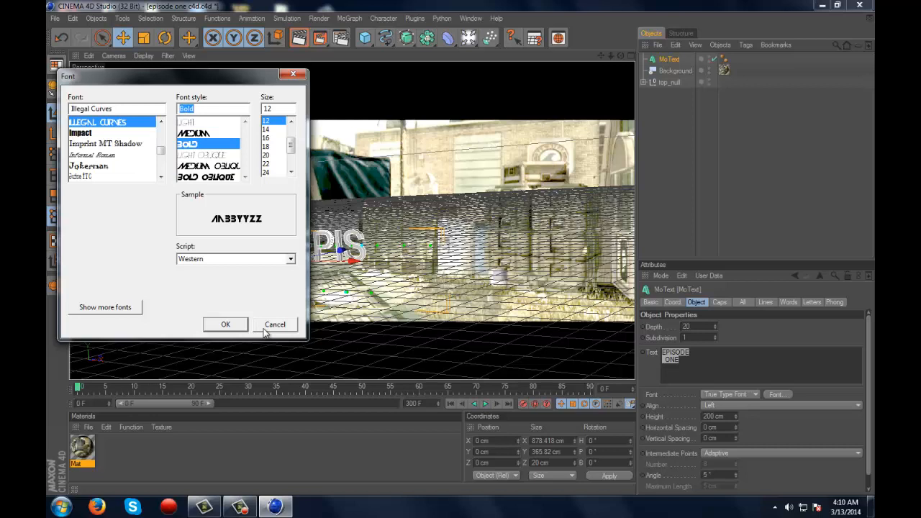
key("Return")
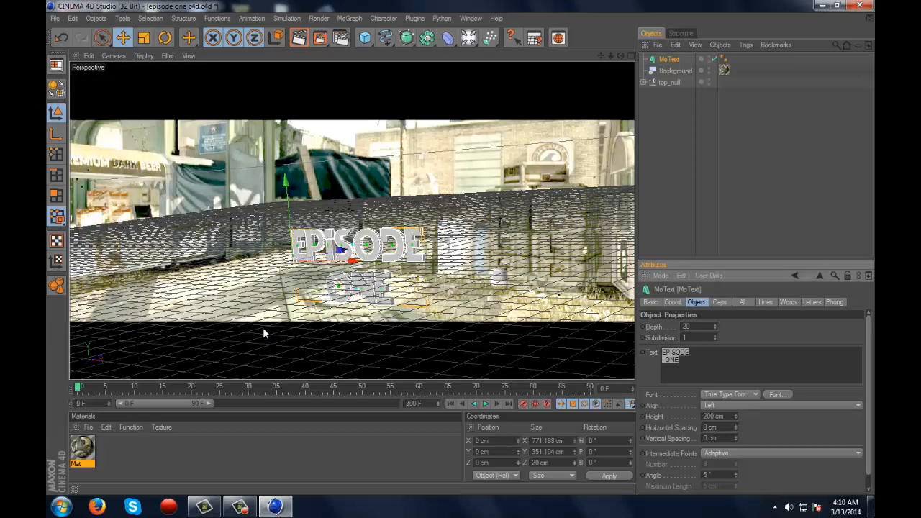
Tilt the text to a pitch of about -4.2° and raise it to about Y 202 cm.
key("r")
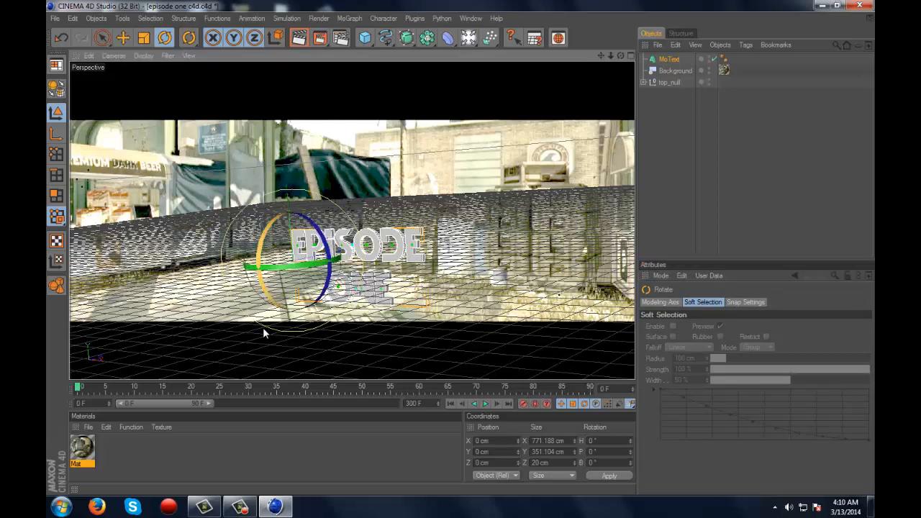
mouse_move(265, 232)
left_mouse_down()
mouse_move(257, 254)
mouse_move(259, 243)
left_mouse_up()
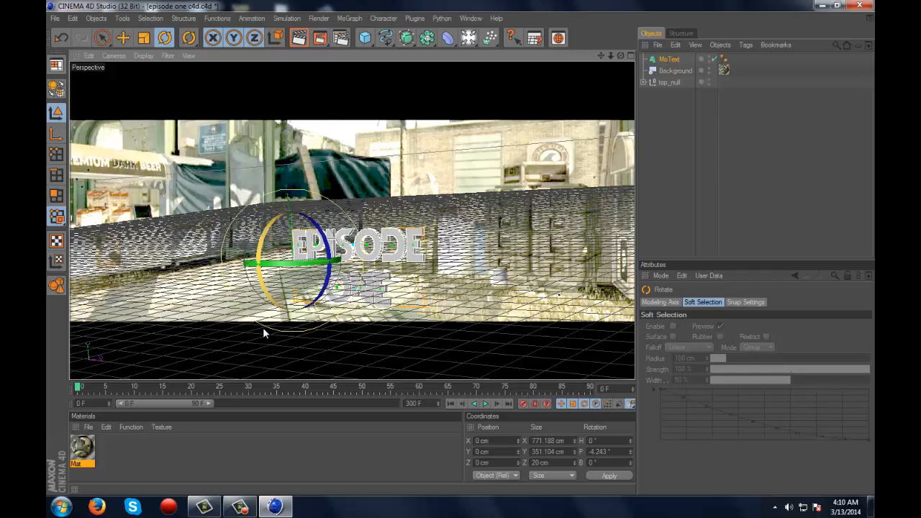
key("e")
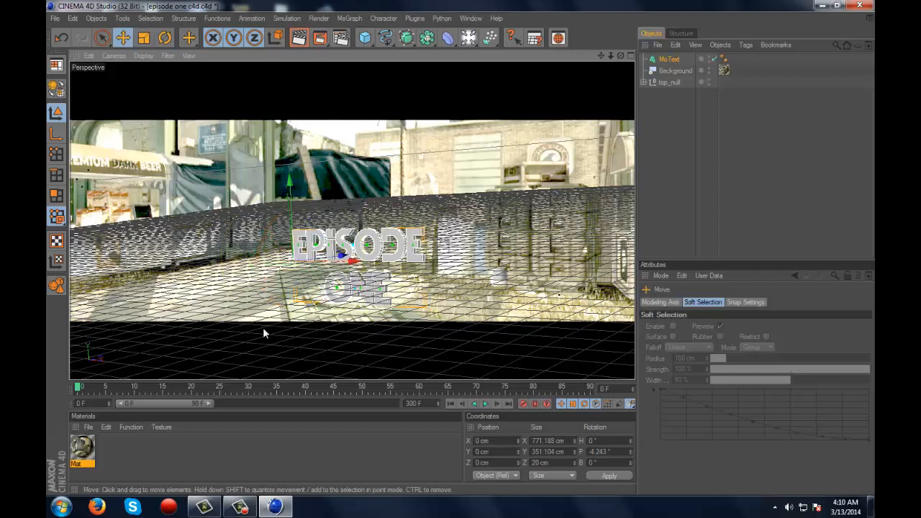
left_click_drag(289, 182, 287, 136)
Bank the text to about 1.1° and shift it sideways to about X -340 cm.
key("r")
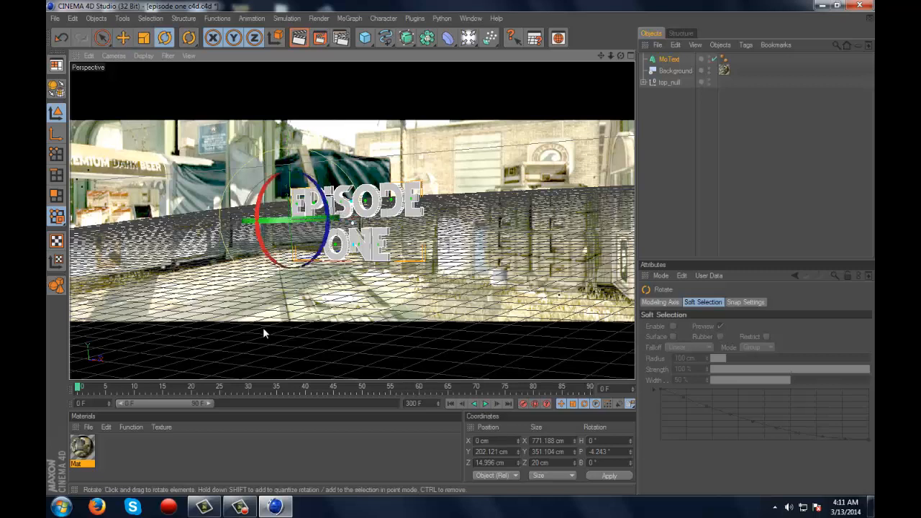
left_click_drag(321, 192, 293, 218)
left_click(123, 37)
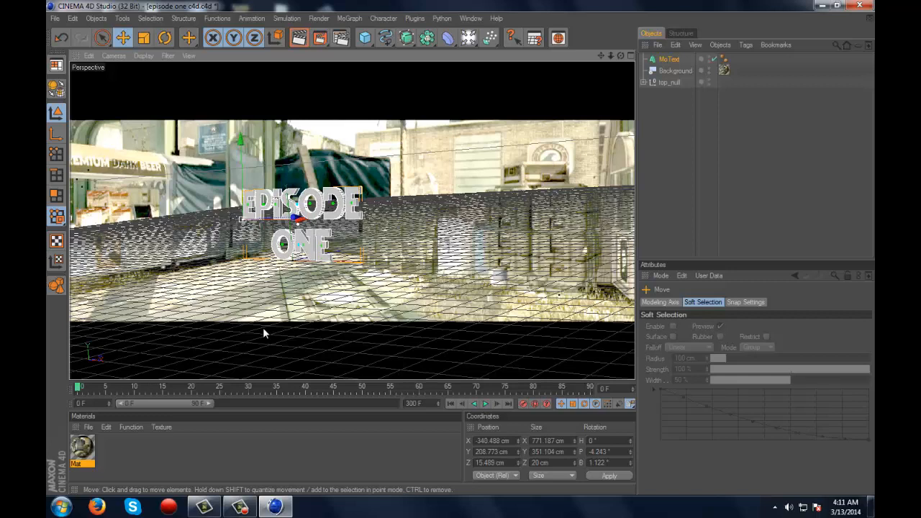
Set the MoText depth to 56 and its height to 183 cm.
left_click(668, 59)
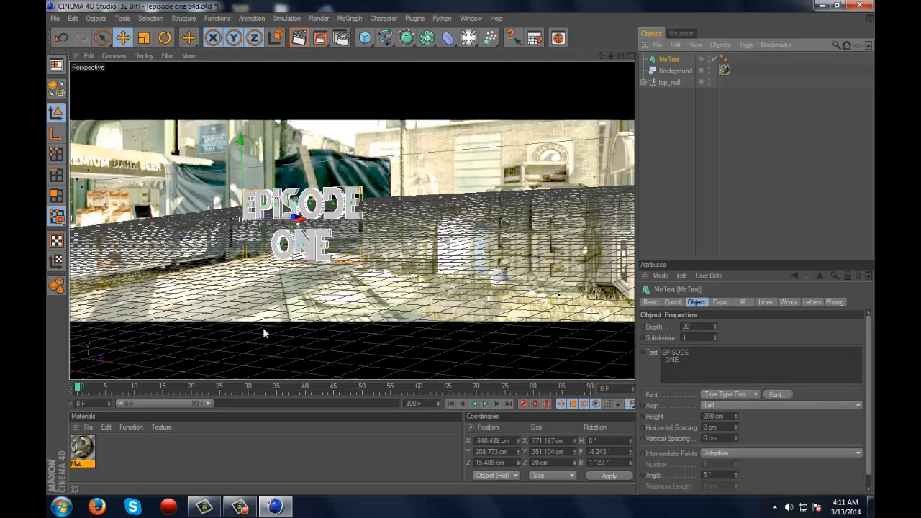
left_click(714, 323)
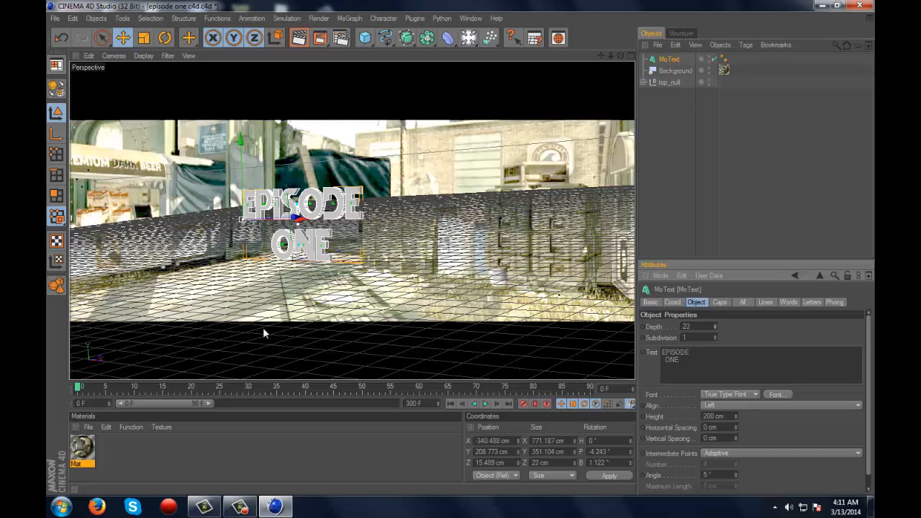
left_click_drag(715, 324, 714, 302)
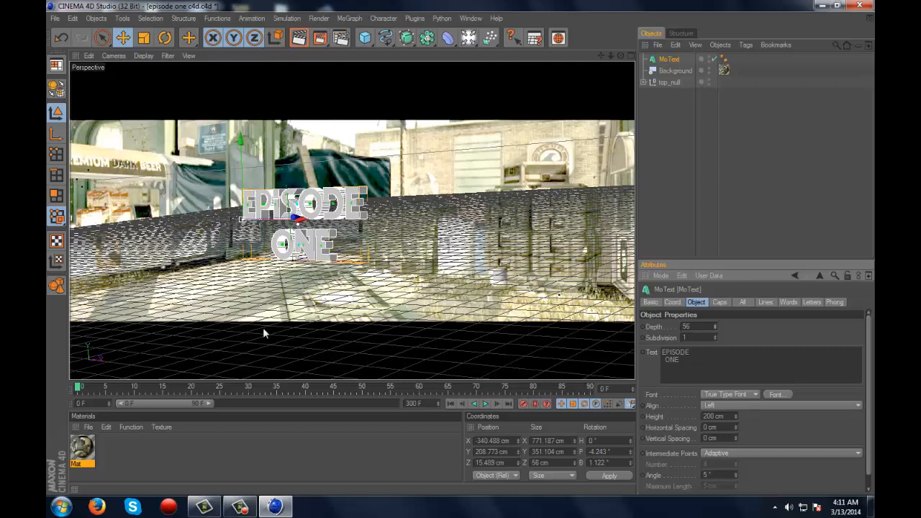
left_click_drag(736, 416, 735, 426)
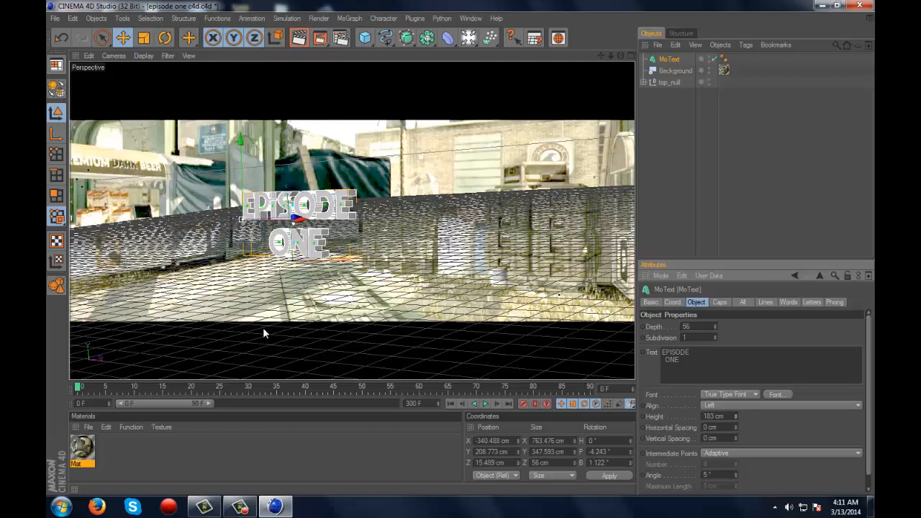
Reposition the text to about X -455, Y 256, Z 166 cm and preview-render the view.
left_click_drag(241, 140, 241, 128)
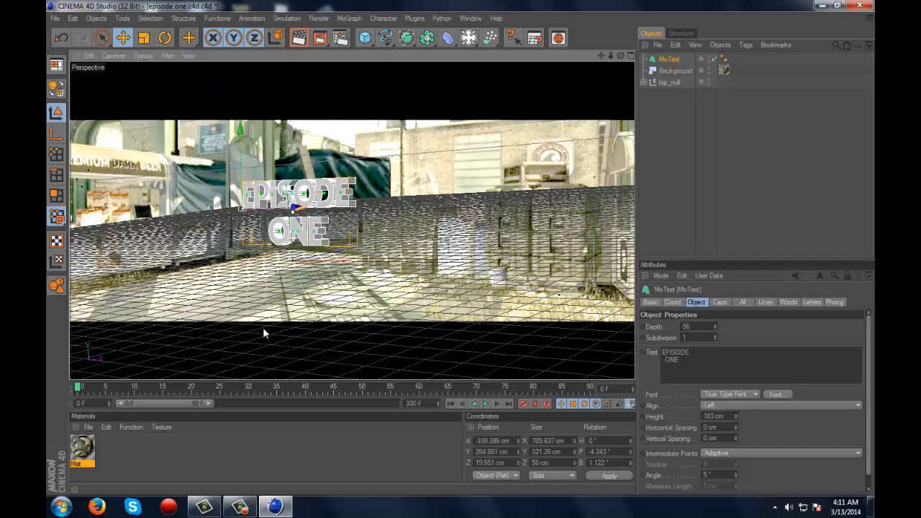
left_click_drag(300, 208, 294, 207)
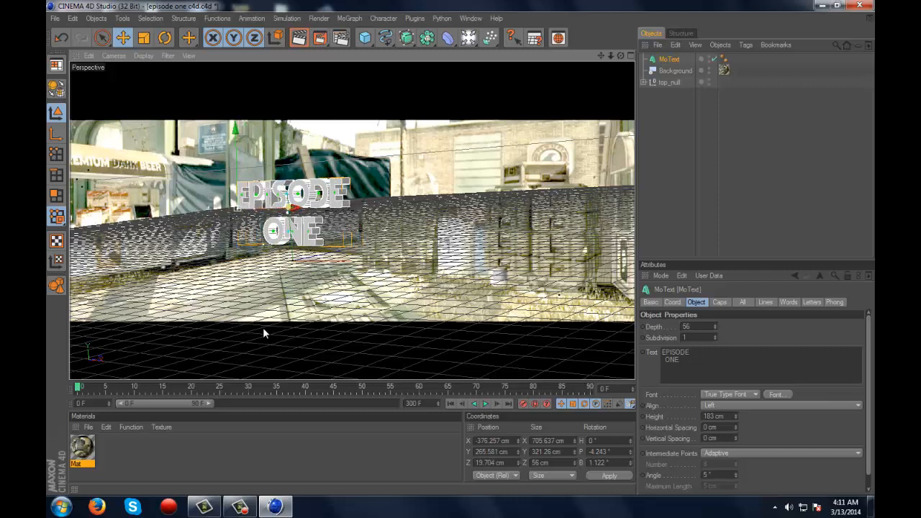
mouse_move(292, 209)
left_mouse_down()
mouse_move(316, 207)
mouse_move(304, 206)
left_mouse_up()
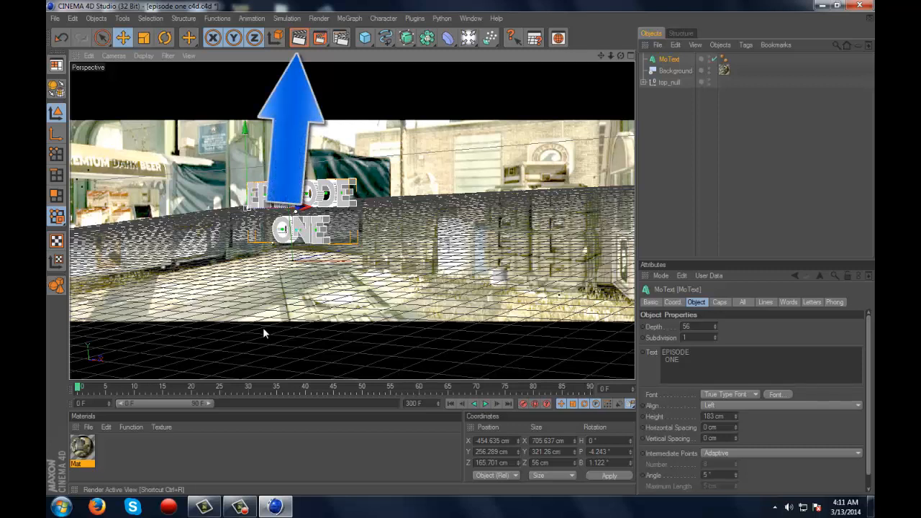
key("ctrl+r")
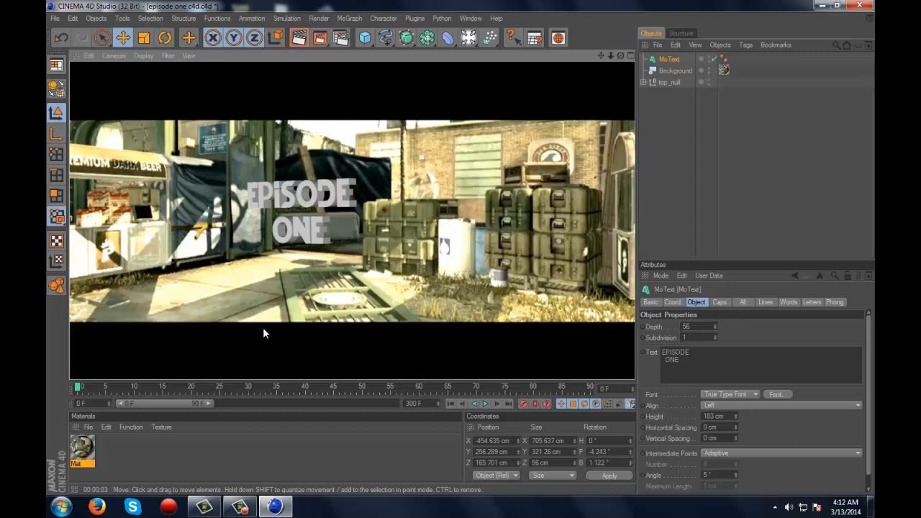
Rotate the text to a bank of about 2.3° and preview-render the view.
key("r")
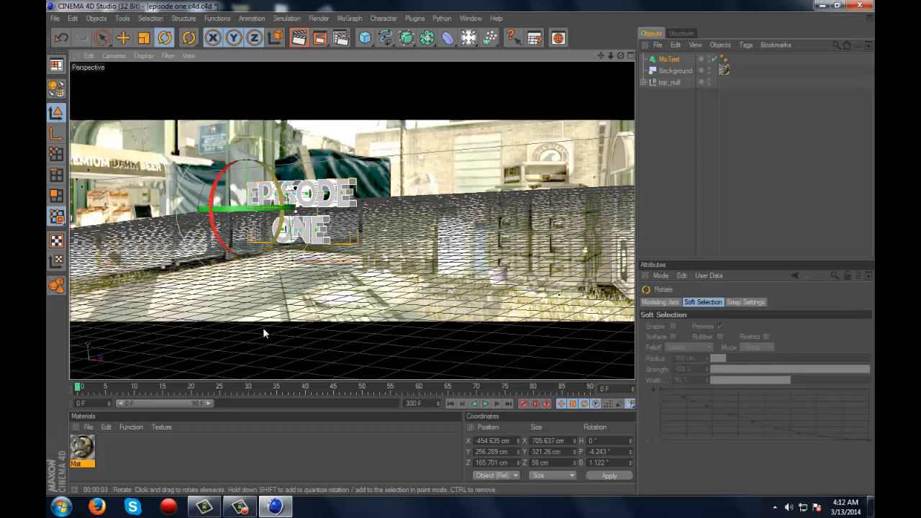
left_click_drag(263, 332, 263, 333)
key("ctrl+r")
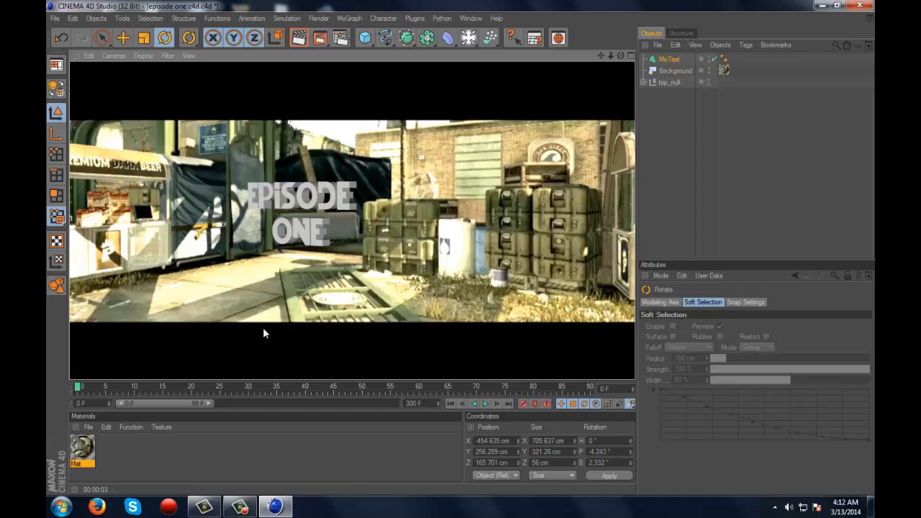
Create a plain white material, apply it to the MoText object and preview-render the view.
key("ctrl+n")
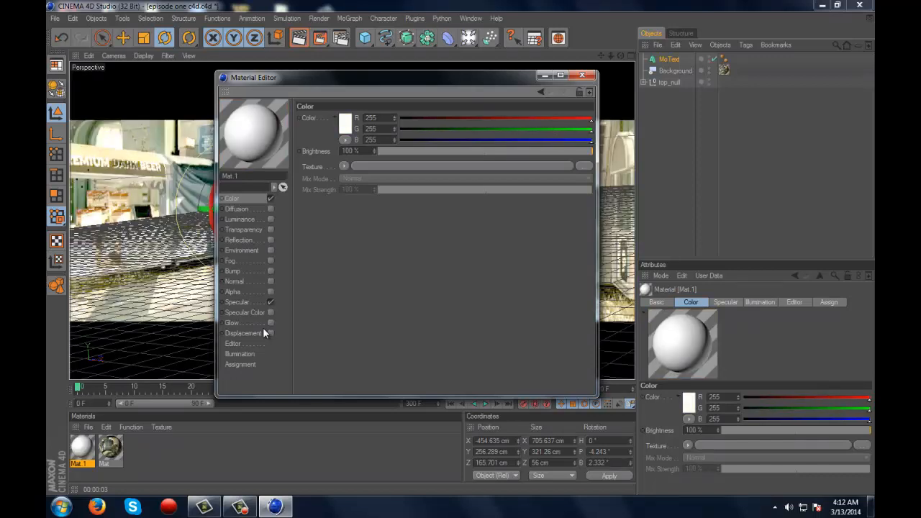
key("alt+F4")
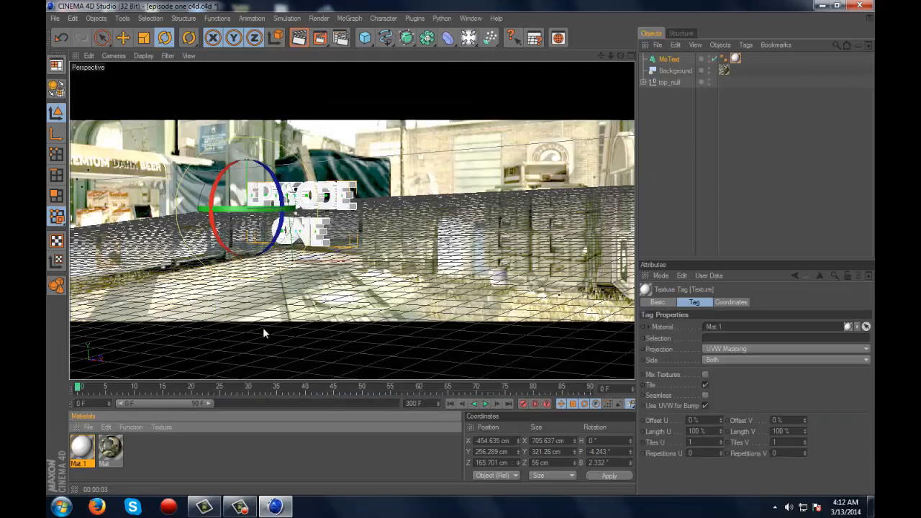
key("ctrl+r")
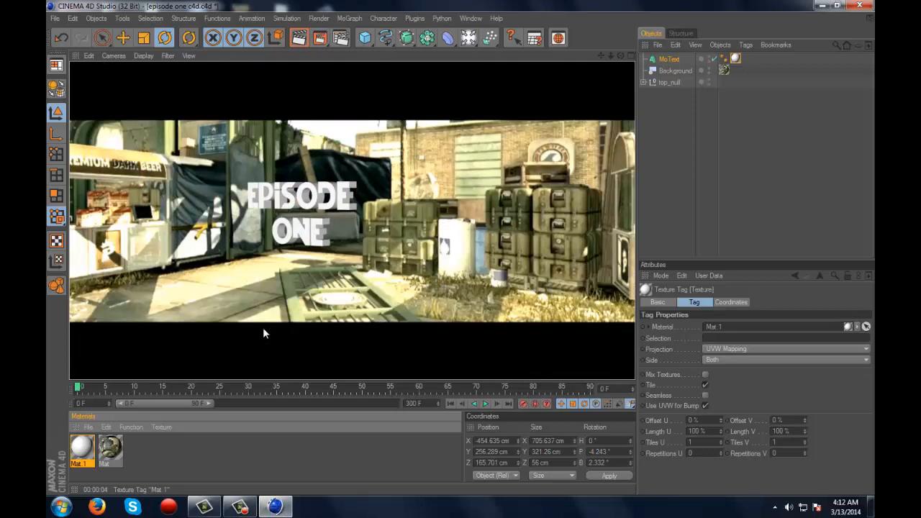
Remove the white material from the MoText object and set its start and end caps to Fillet Cap.
key("Delete")
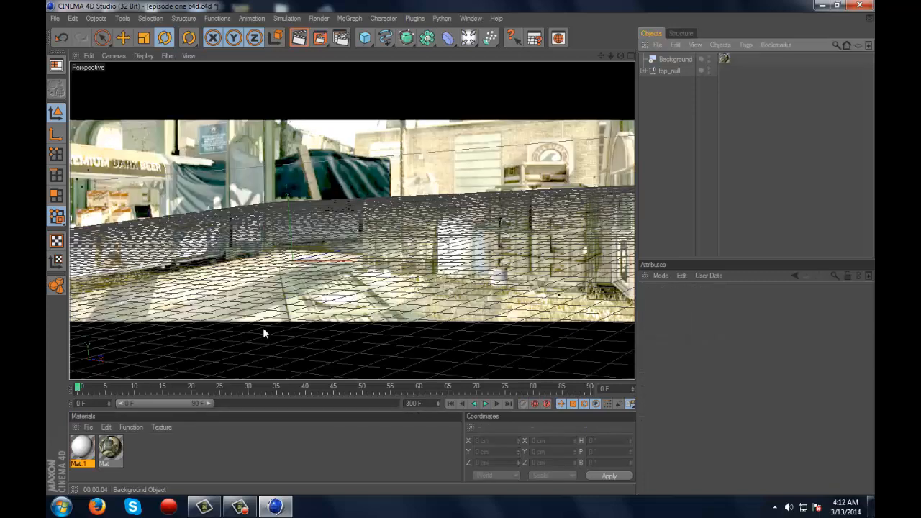
key("ctrl+z")
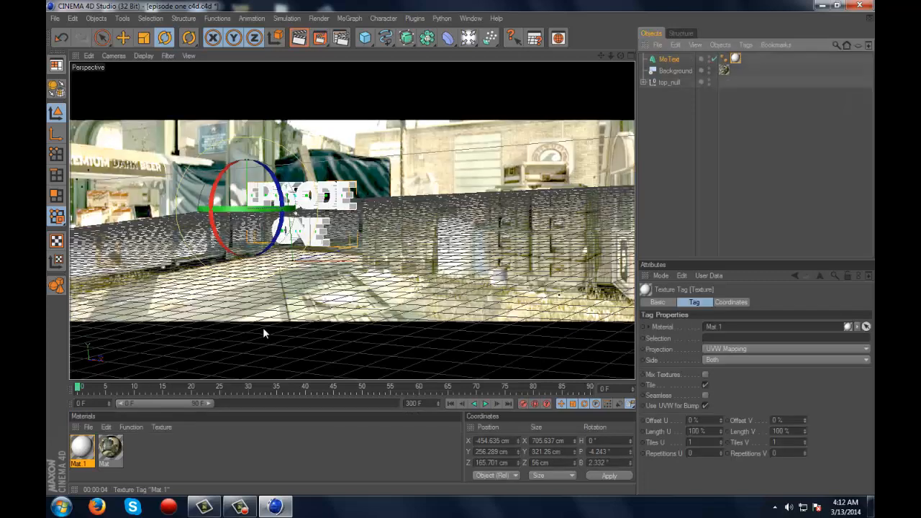
key("Delete")
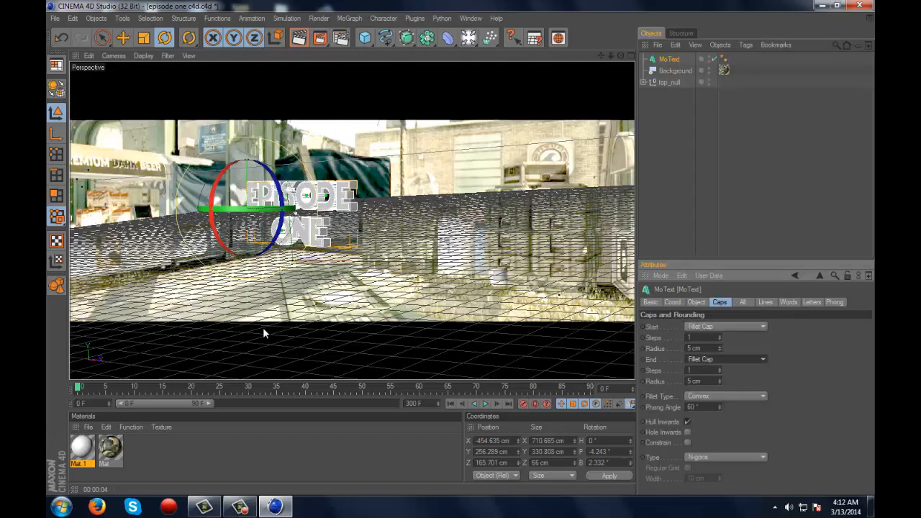
Preview-render the view to check the text with its fillet caps.
key("ctrl+r")
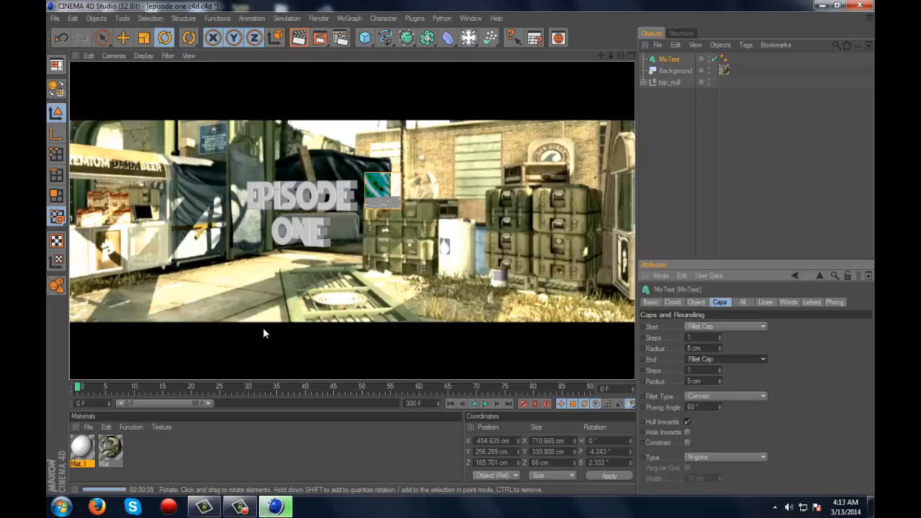
left_click(263, 333)
key("ctrl+r")
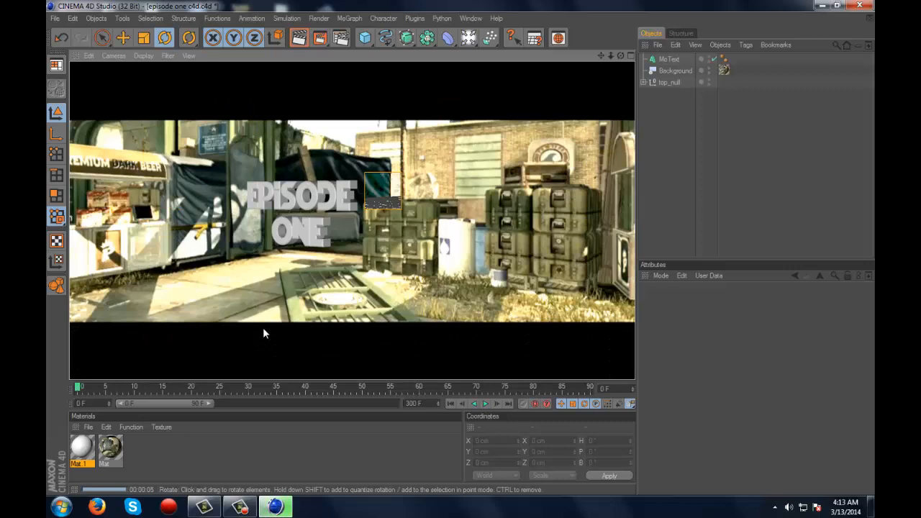
Extend the timeline's preview range to 300 frames and preview-render the view at the last frame.
left_click(264, 333)
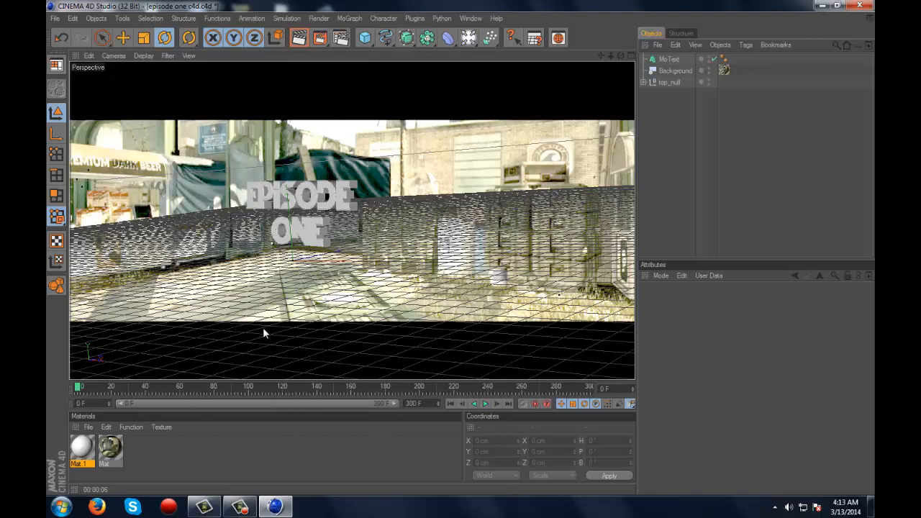
key("shift+g")
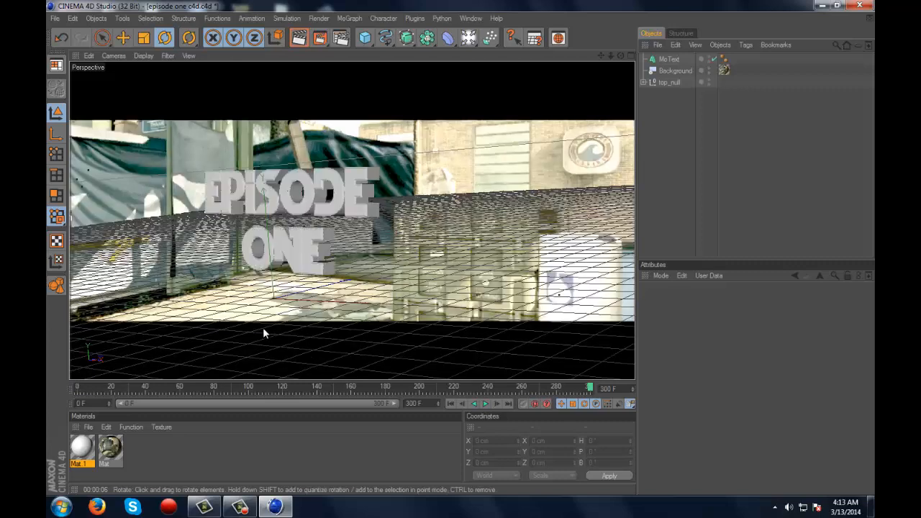
key("ctrl+r")
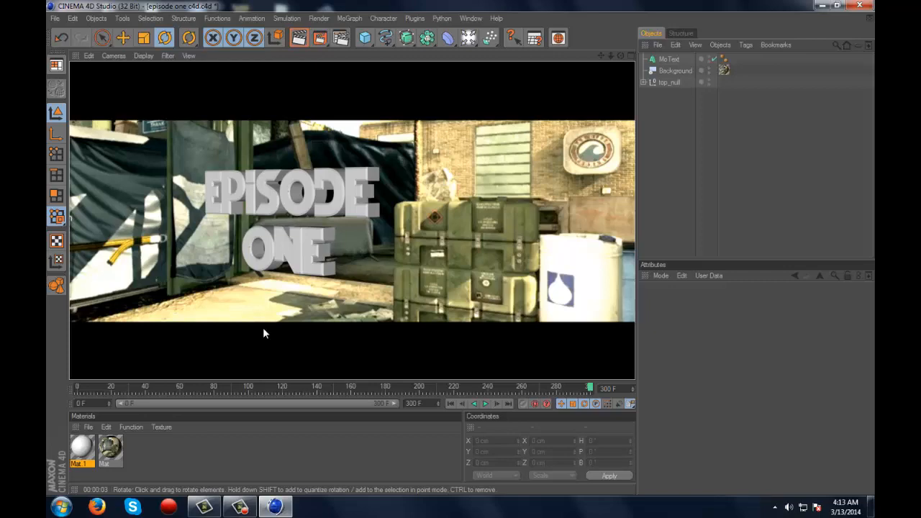
Set the output frame range to All Frames in the render settings.
key("ctrl+b")
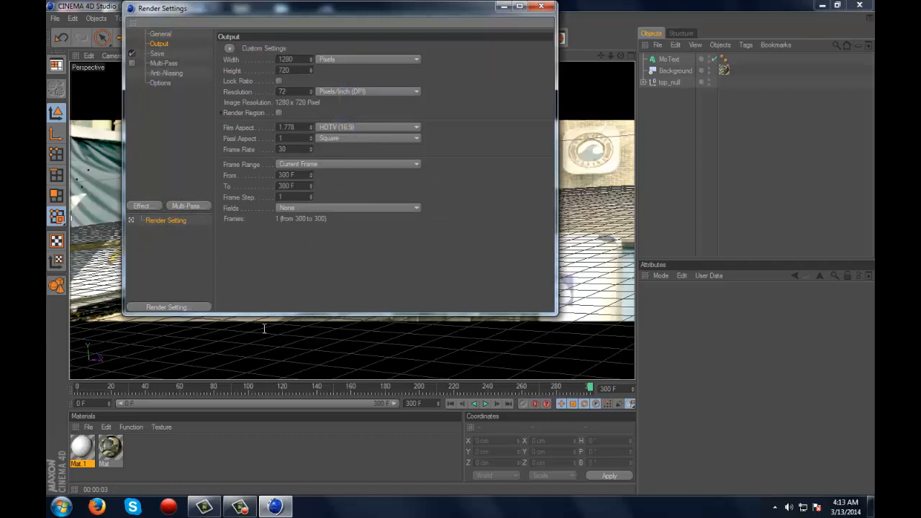
key("Down")
key("Down")
key("Return")
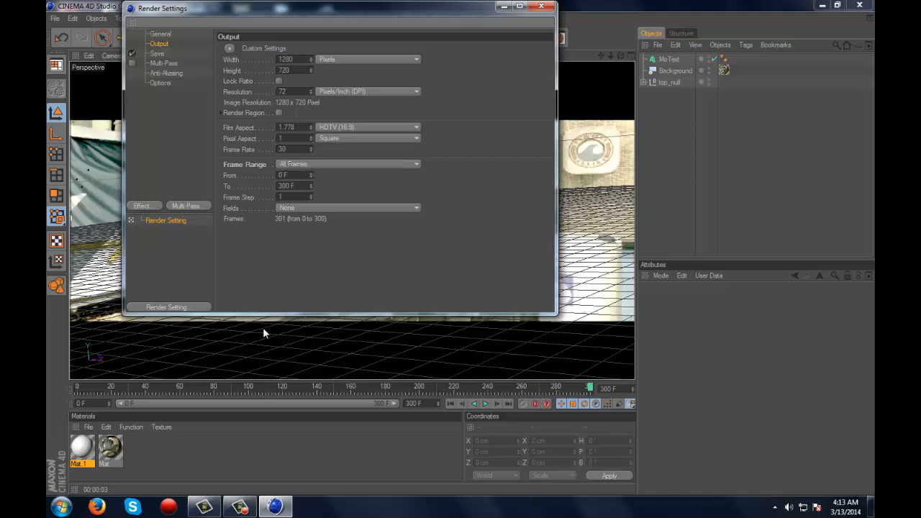
Set the render output to save as an AVI Movie named "episode one done" in the chink's ep folder.
key("Down")
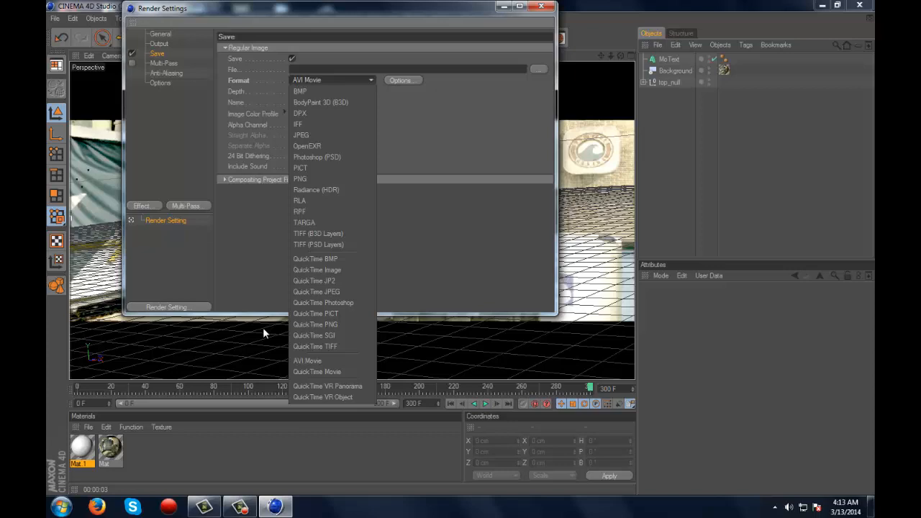
left_click(264, 332)
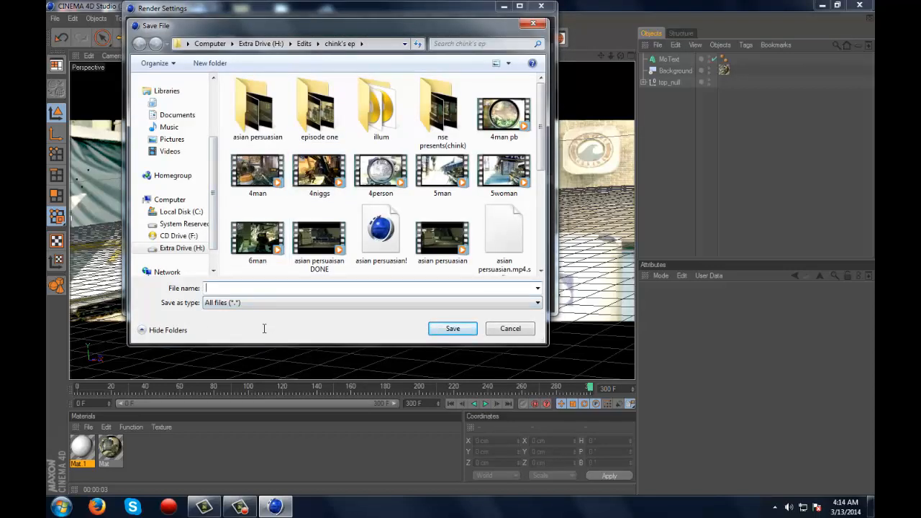
type("episode")
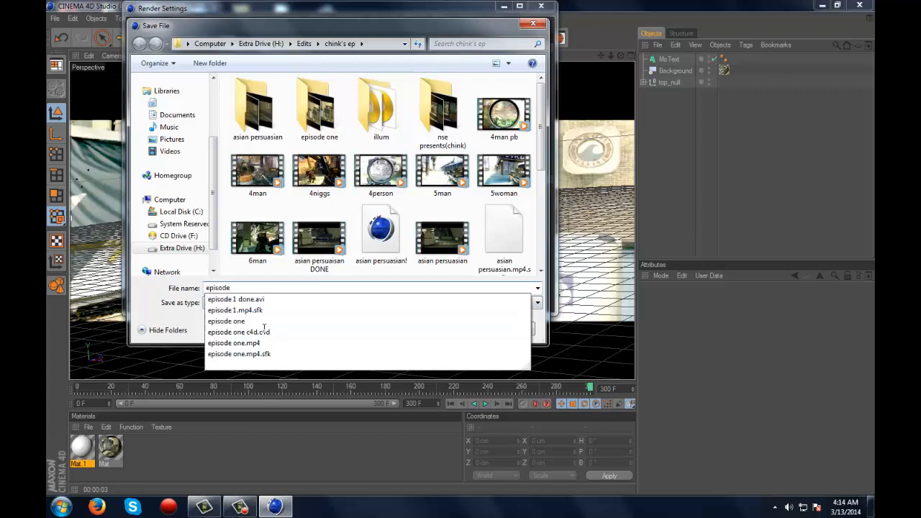
type(" one ")
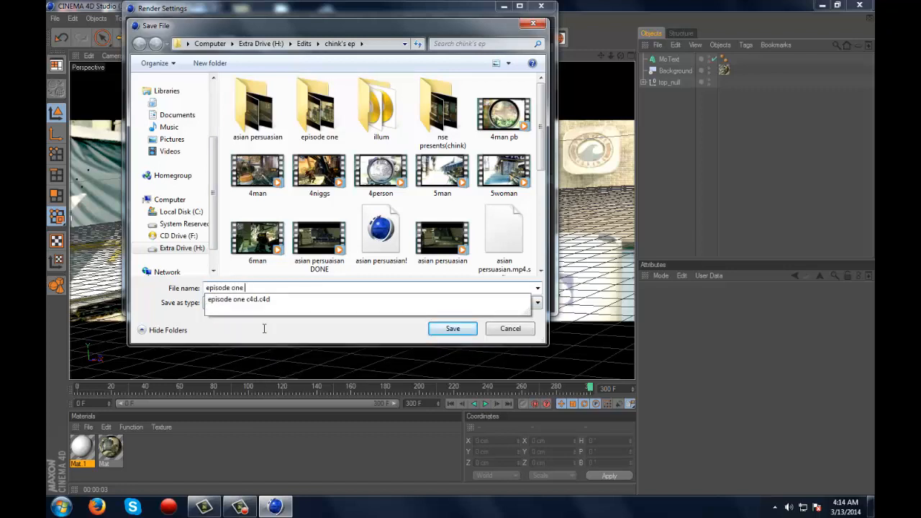
type("done")
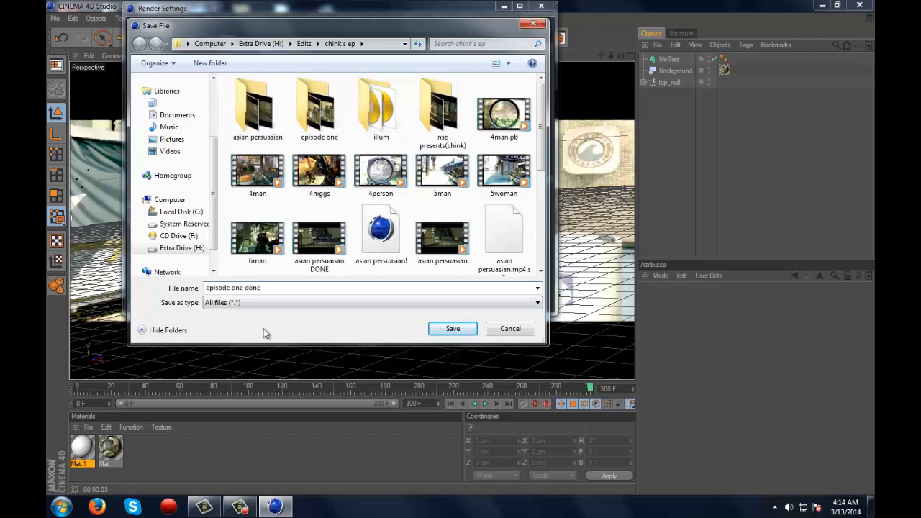
key("Return")
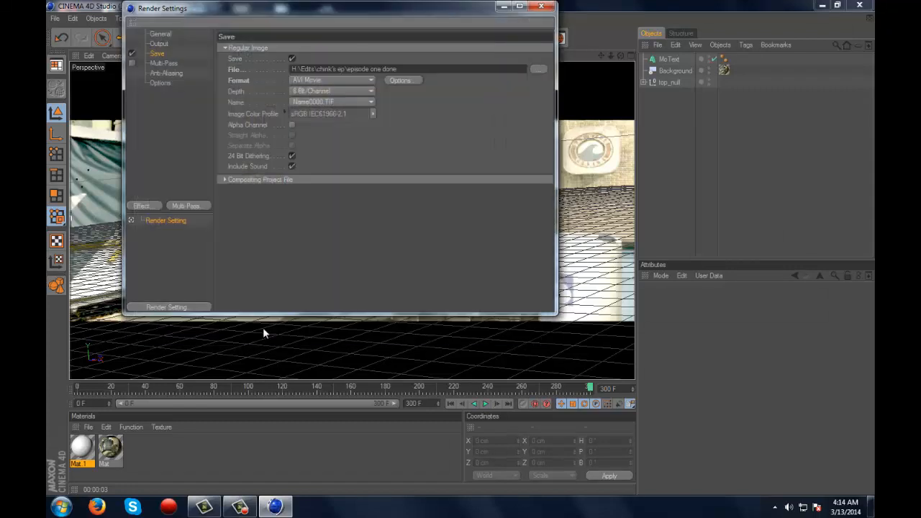
Review the anti-aliasing and remaining render options, and preview-render the active view at the last frame.
key("Down")
key("Down")
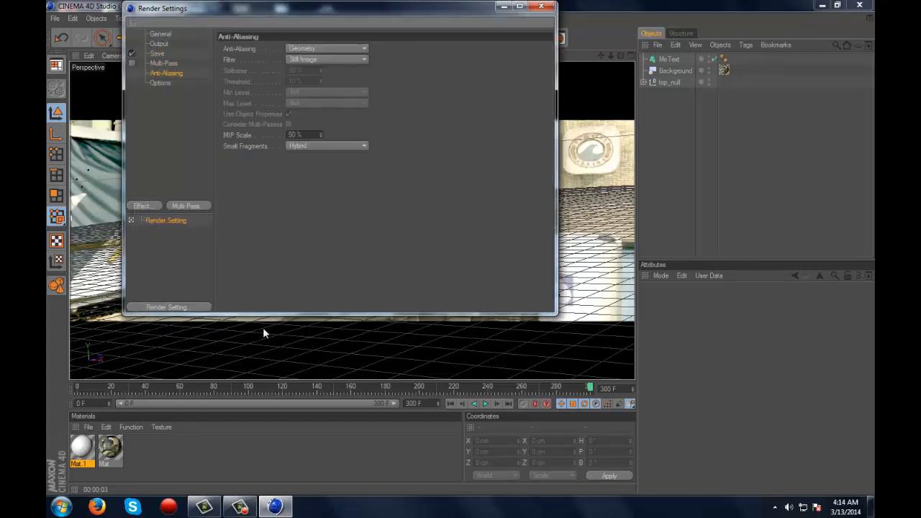
key("Down")
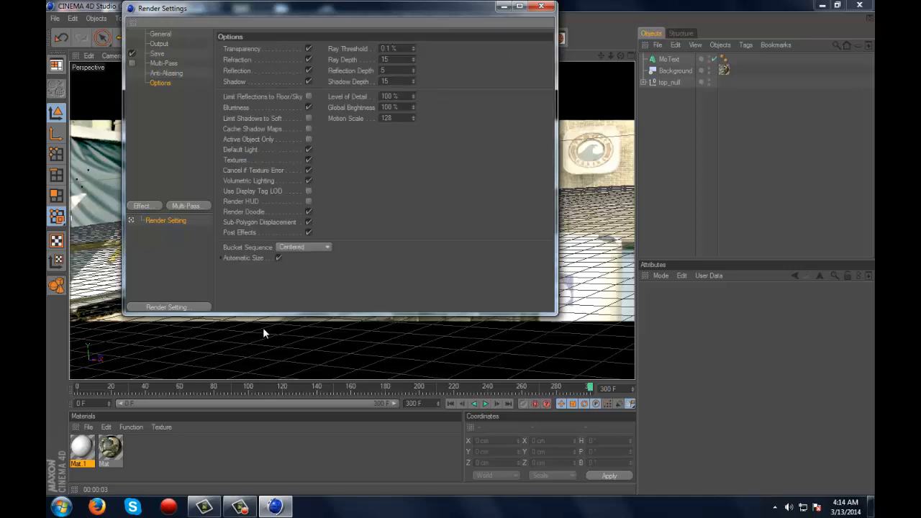
key("Escape")
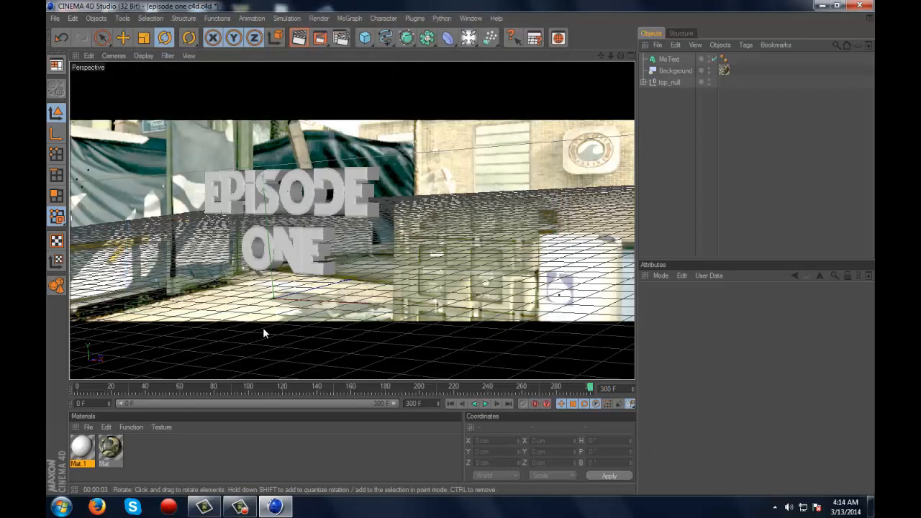
key("ctrl+r")
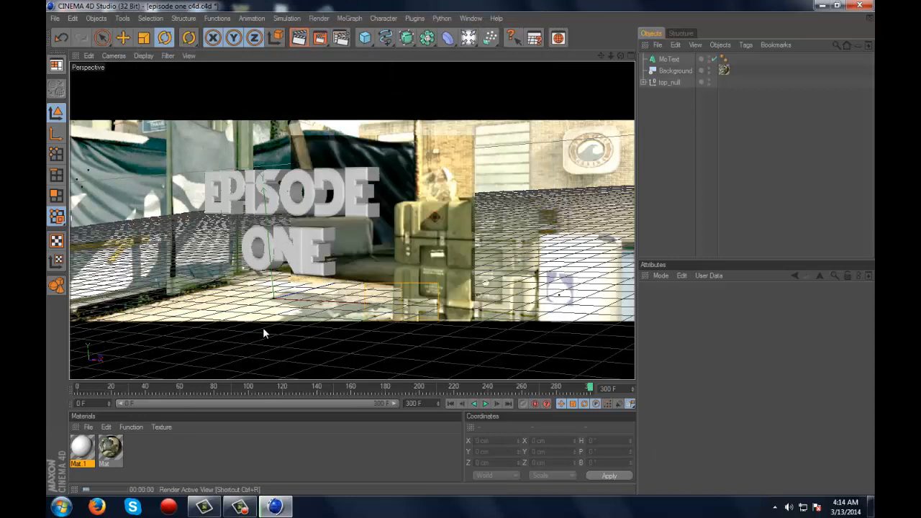